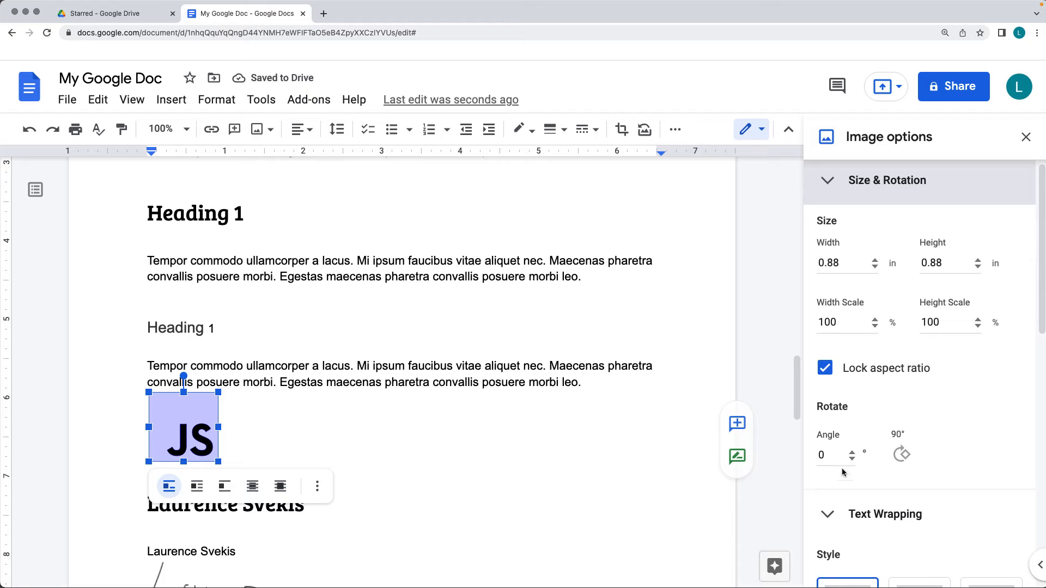
Rotate the inline JS image slightly clockwise in its image options
left_click(852, 452)
left_click(852, 452)
left_click(852, 452)
left_click(852, 452)
scroll(911, 446, "down", 6)
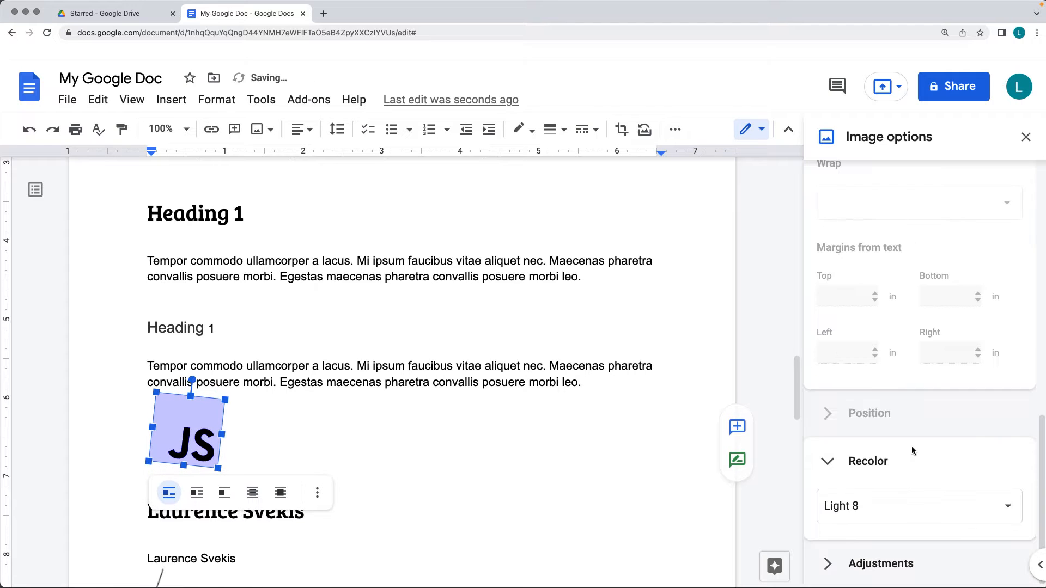
scroll(296, 439, "down", 5)
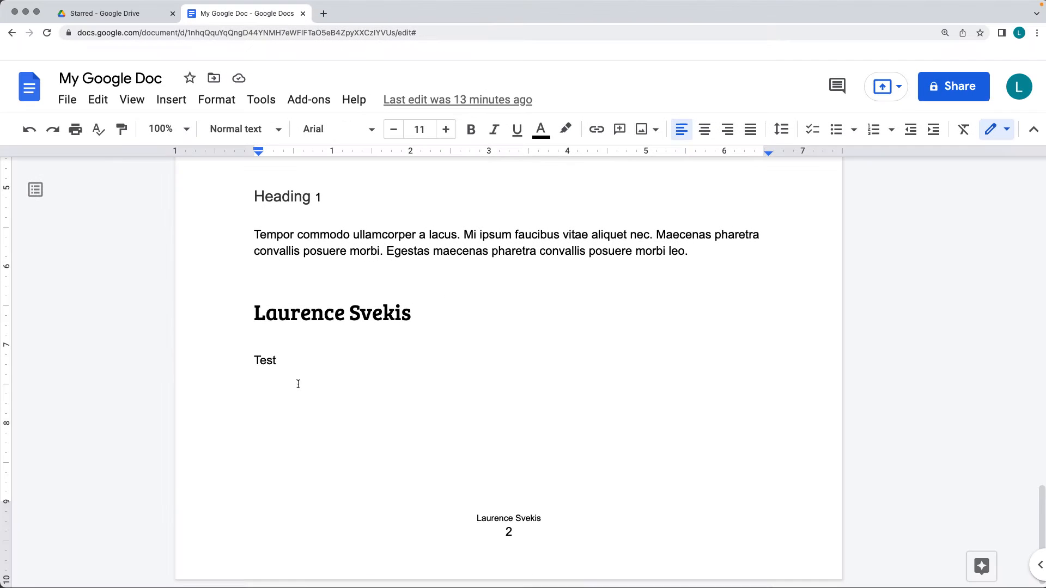
Replace the "Test" line with an unformatted copy of the name heading's text and add an empty line below it
left_click_drag(278, 361, 217, 361)
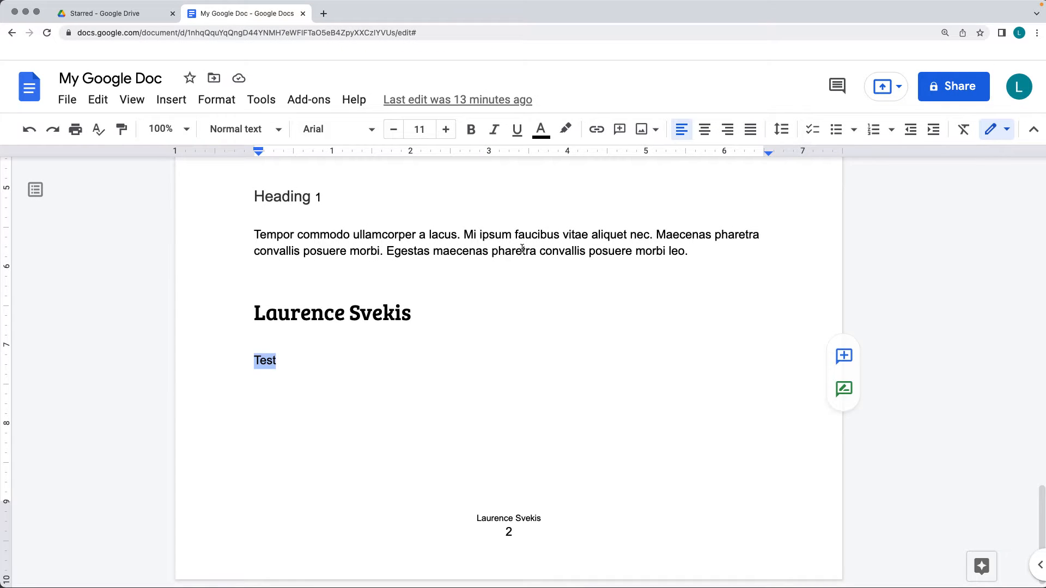
left_click_drag(430, 303, 225, 310)
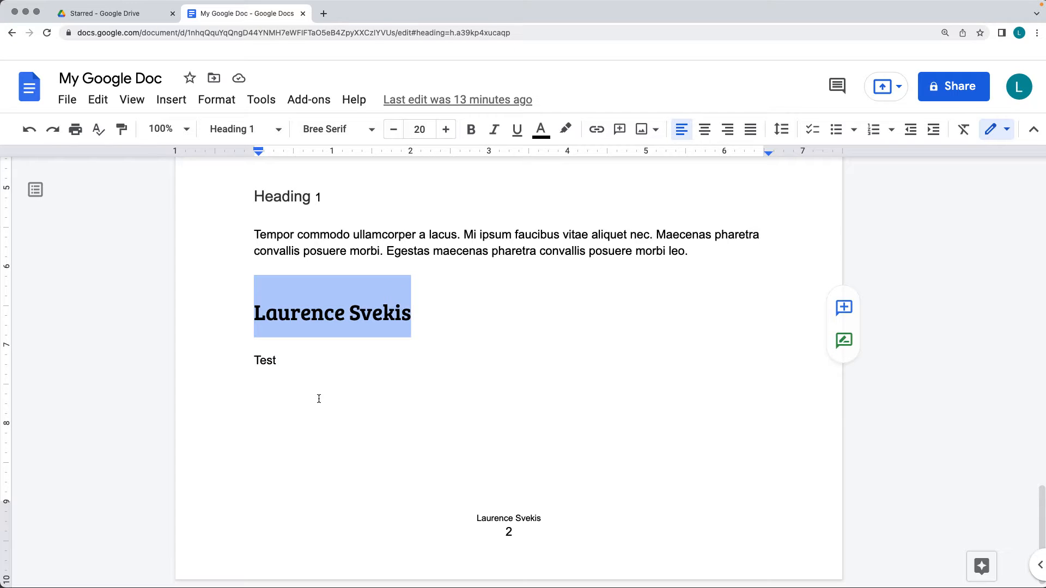
key("ctrl+c")
left_click_drag(278, 361, 218, 359)
key("ctrl+shift+v")
key("Return")
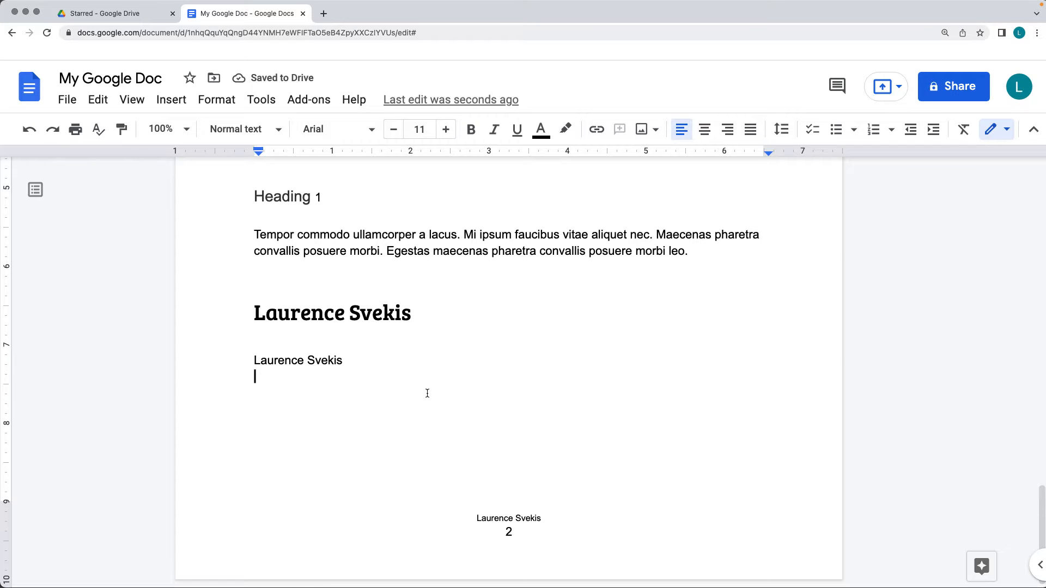
Insert a new drawing and handwrite a signature with the Scribble tool in two strokes, a large initial followed by the remaining letters
left_click(171, 101)
mouse_move(192, 182)
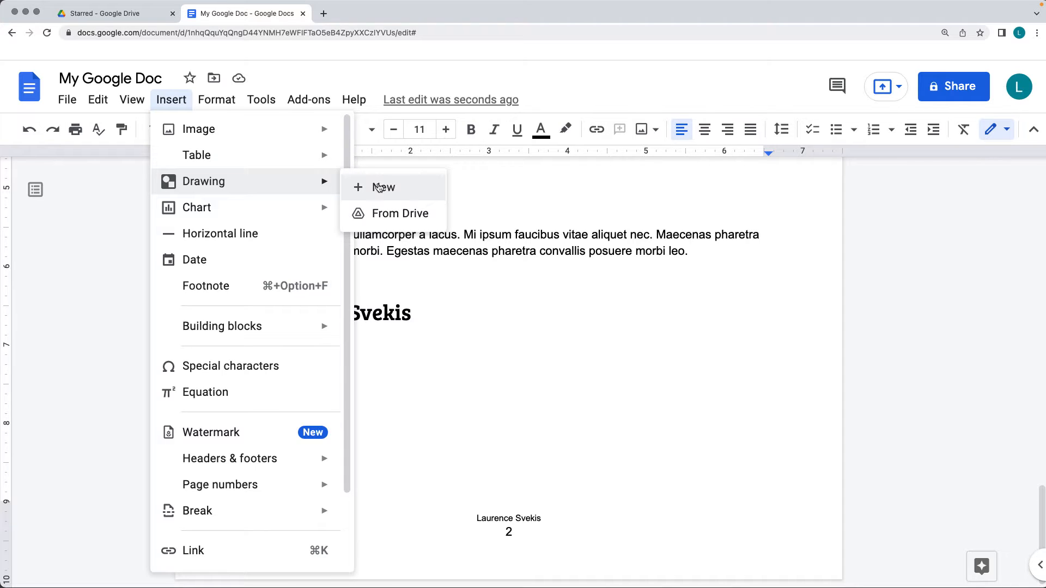
left_click(380, 188)
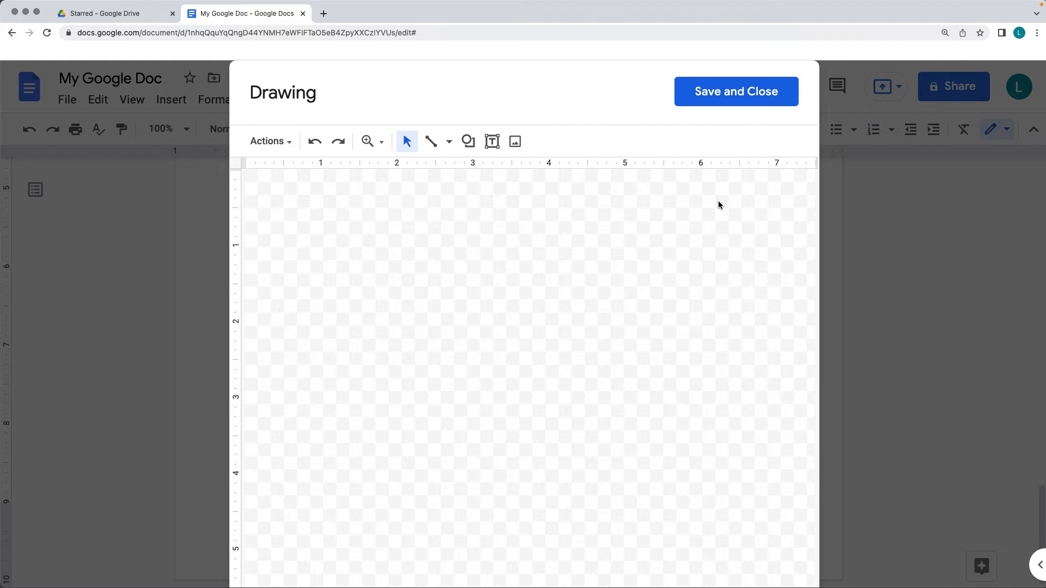
left_click(450, 145)
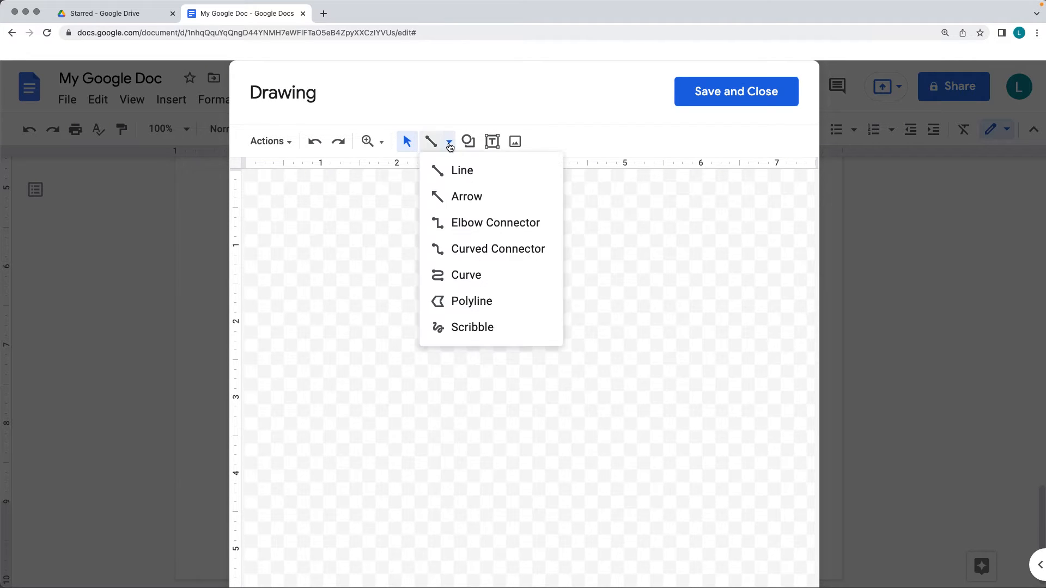
left_click(479, 334)
mouse_move(323, 246)
left_mouse_down()
mouse_move(267, 402)
mouse_move(436, 414)
left_mouse_up()
mouse_move(431, 343)
left_mouse_down()
mouse_move(460, 407)
mouse_move(817, 362)
mouse_move(751, 367)
left_mouse_up()
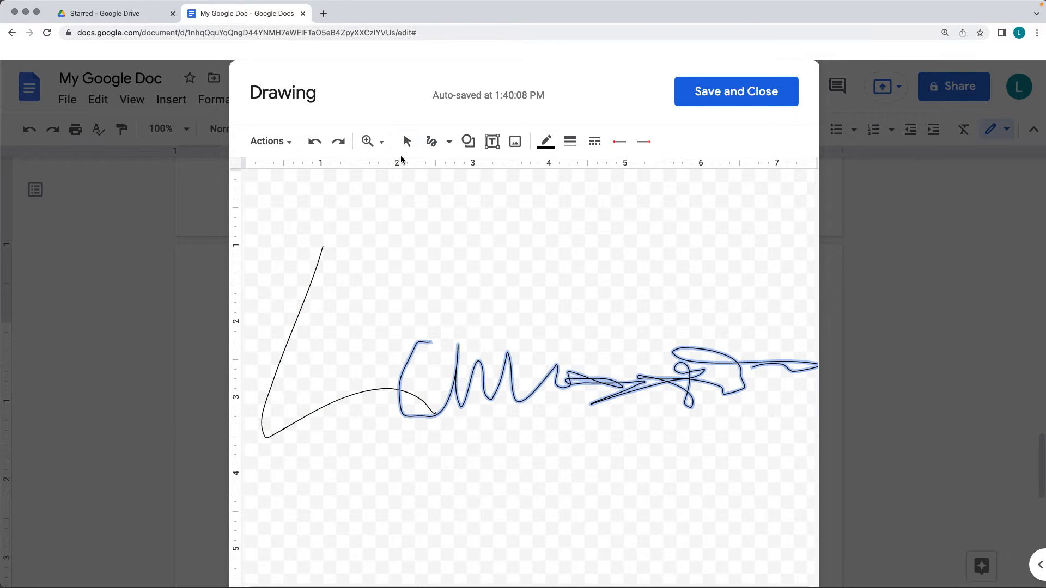
Set the line weight of both signature strokes to 8px
left_click(546, 141)
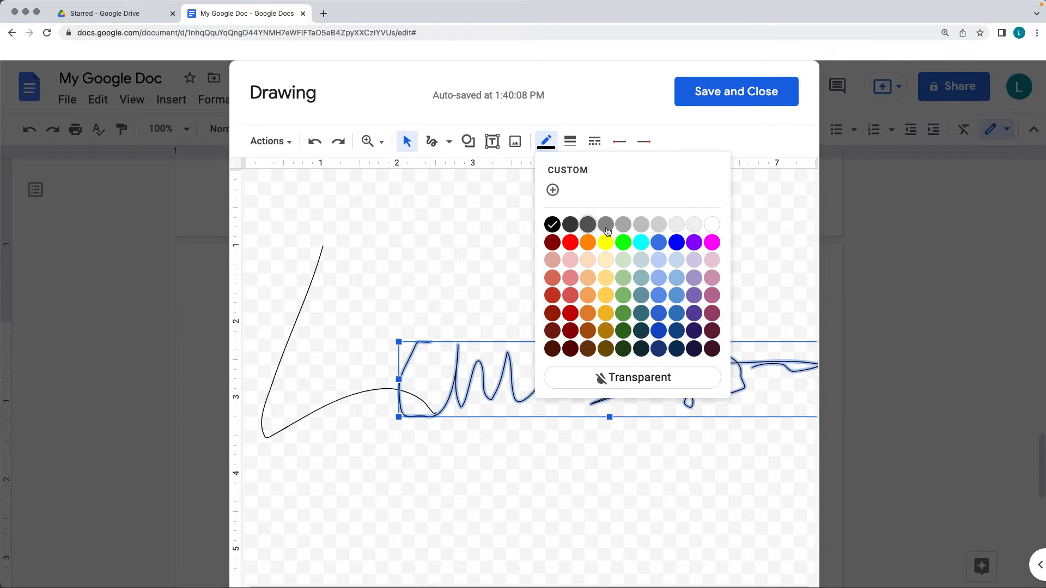
left_click(567, 139)
left_click(587, 266)
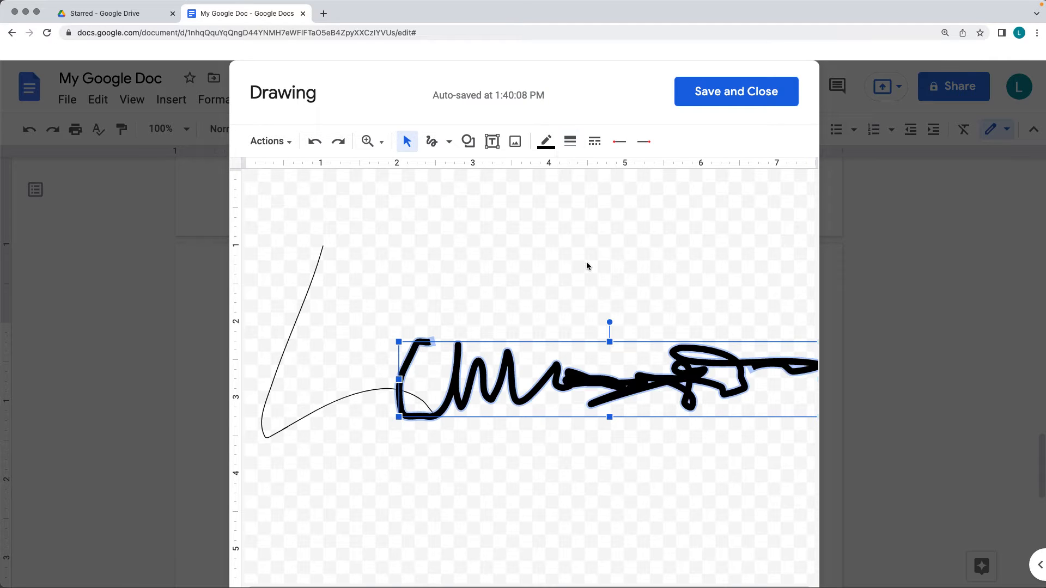
left_click(301, 307)
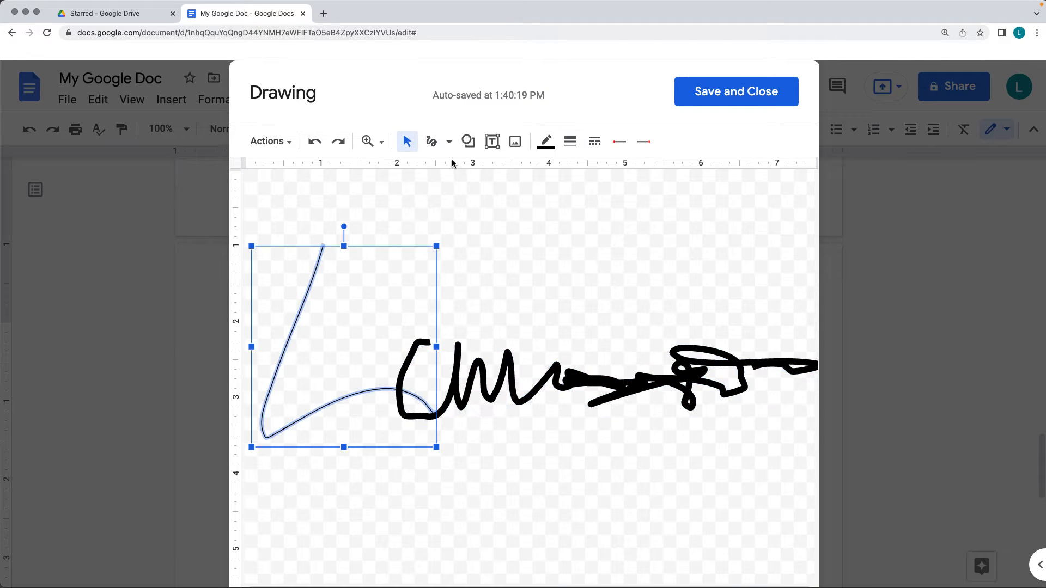
left_click(546, 141)
left_click(567, 141)
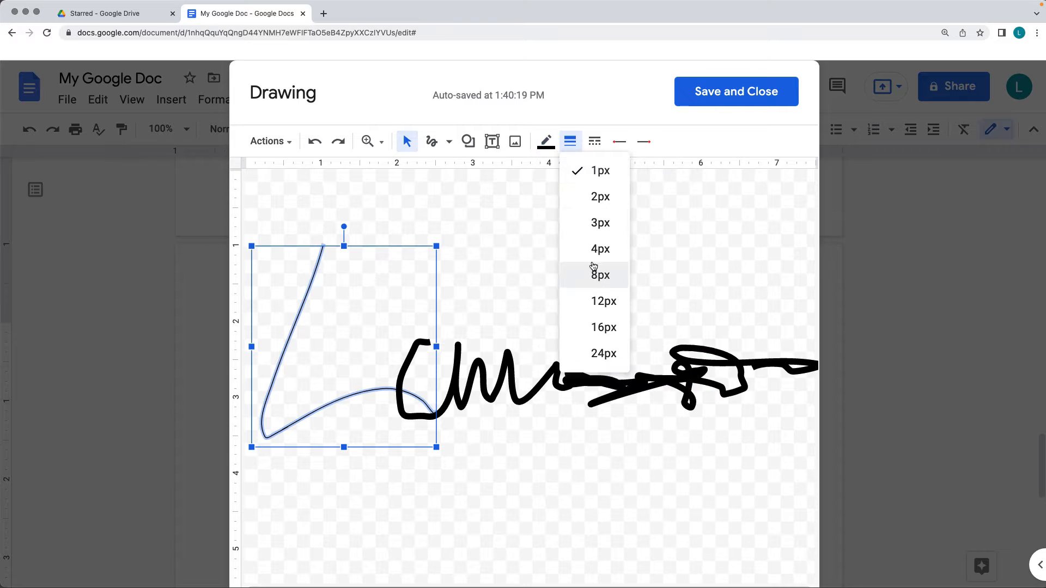
left_click(595, 272)
left_click(566, 334)
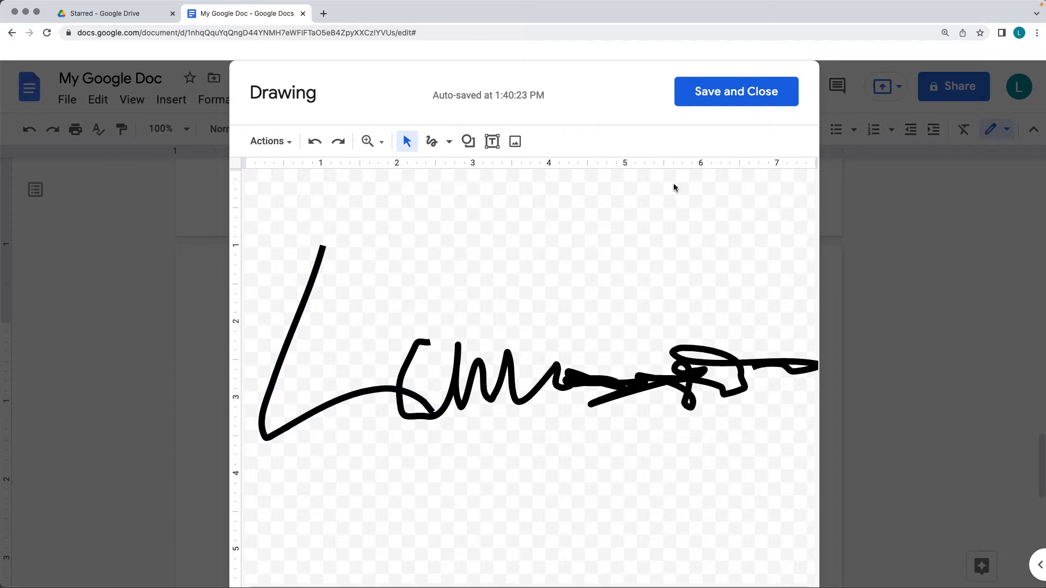
Save the signature drawing into the document and shrink it to about 1.7 inches wide beneath the plain-text name line
left_click(723, 101)
left_click(467, 440)
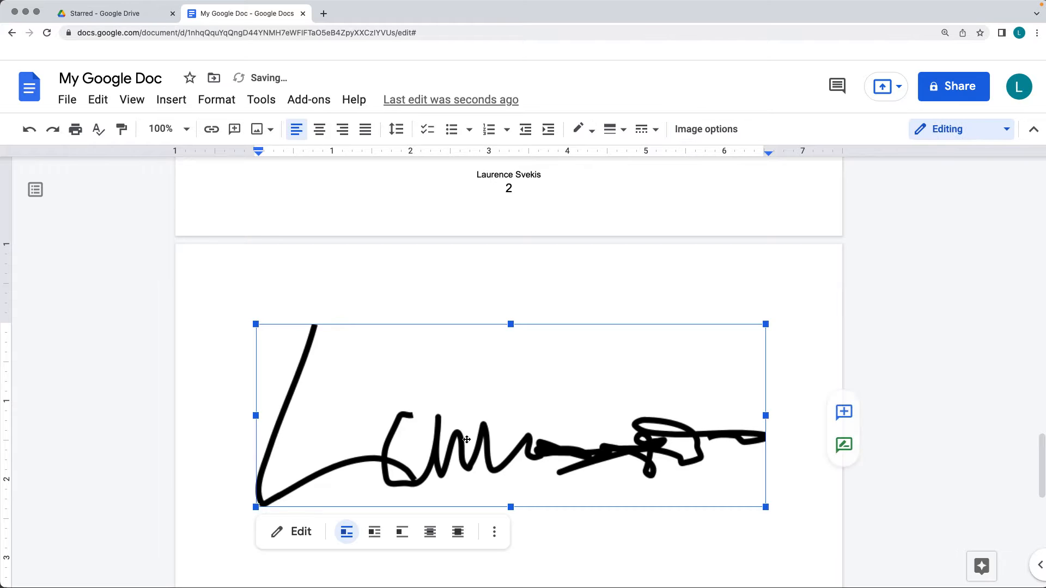
left_click_drag(764, 502, 448, 392)
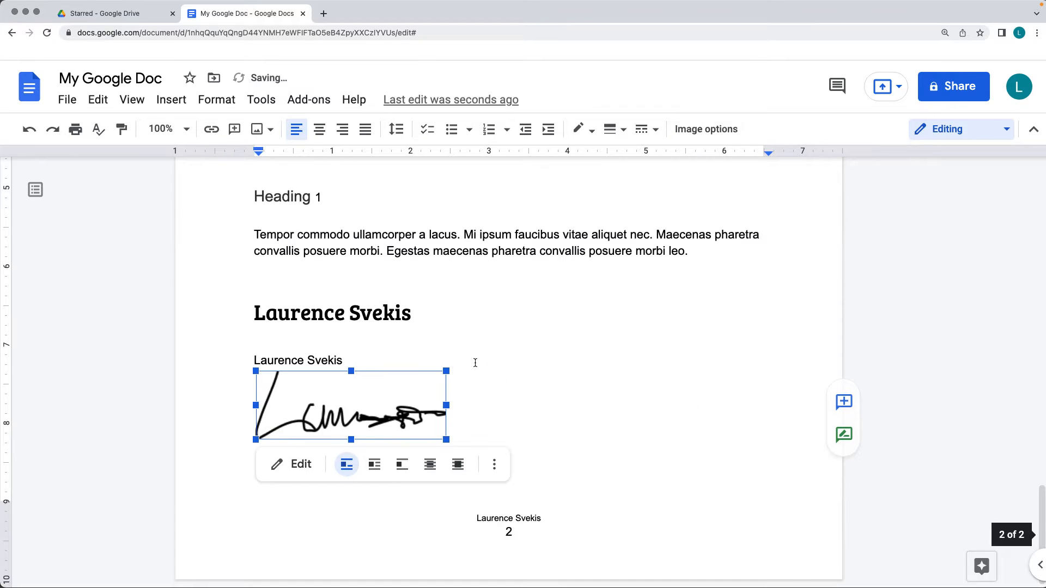
left_click(479, 364)
left_click(442, 434)
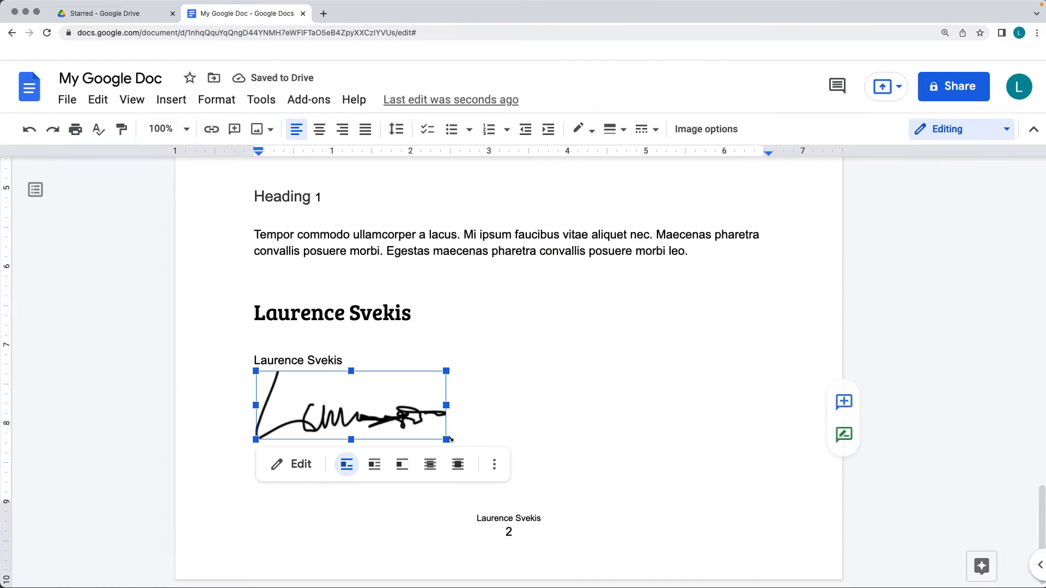
left_click_drag(438, 436, 386, 415)
left_click(388, 414)
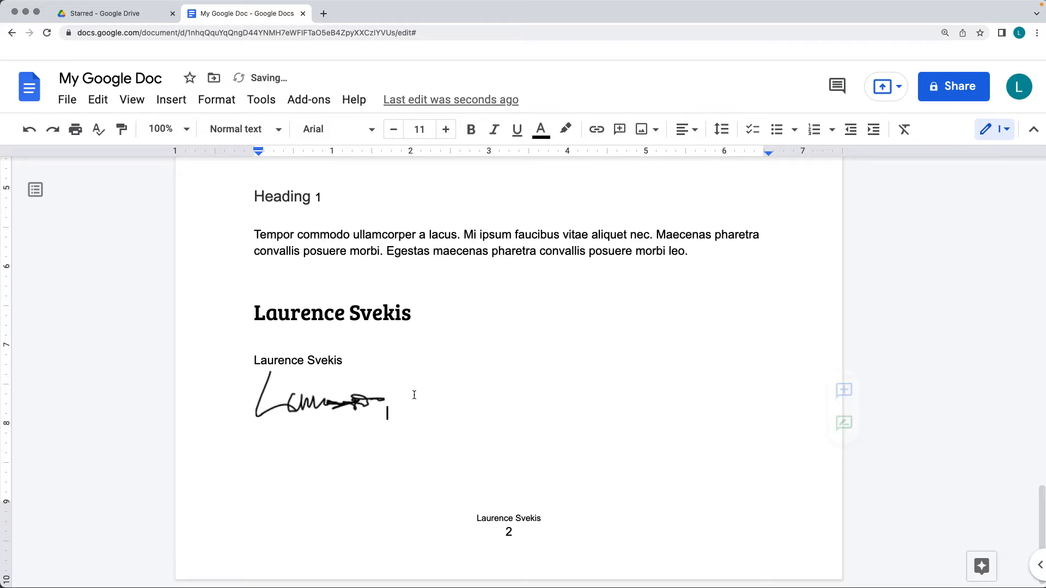
Reopen the signature drawing for editing and set the line weight of its longer second stroke to 4px
left_click(323, 404)
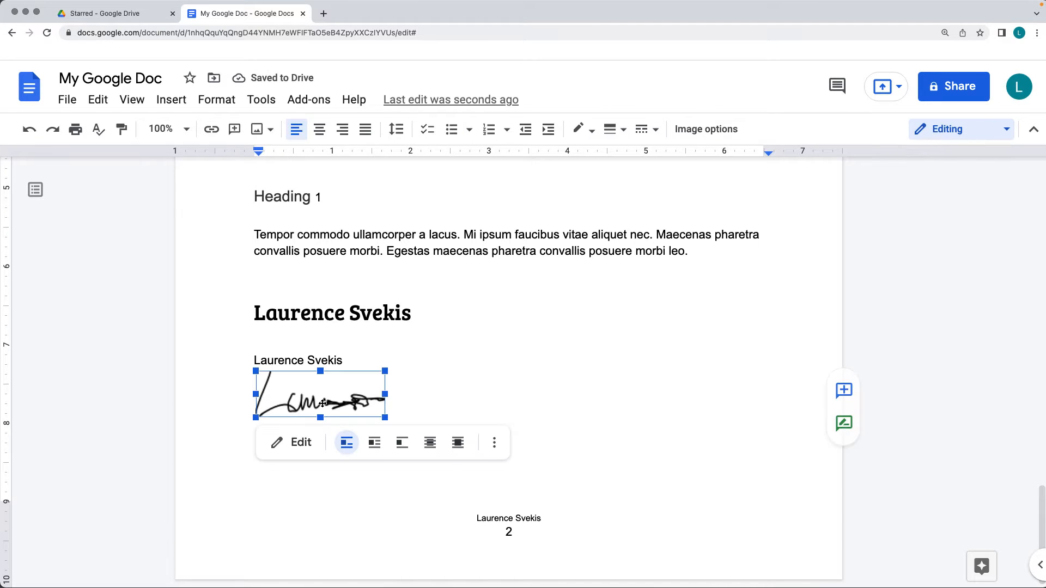
left_click(283, 443)
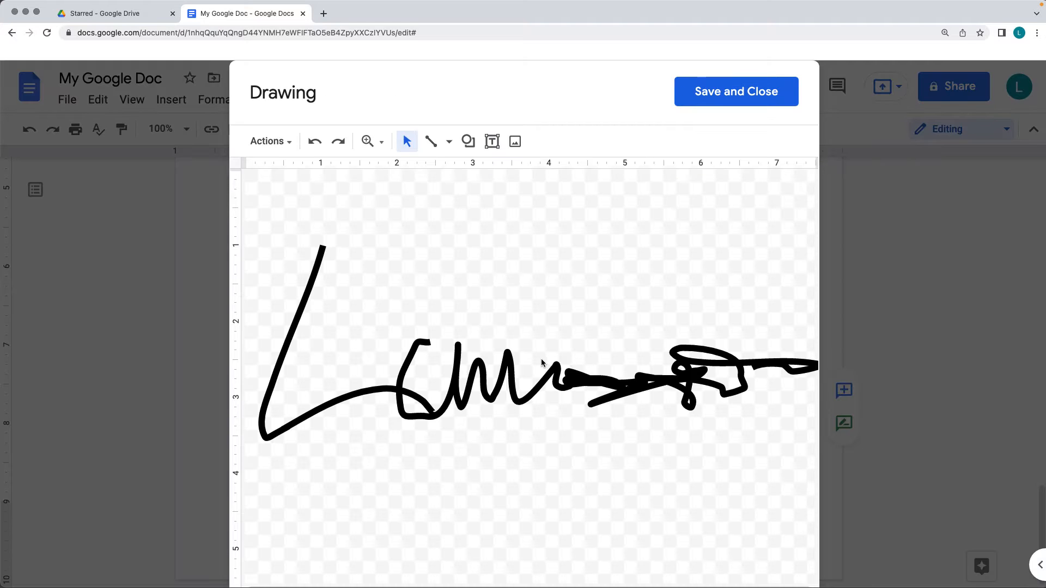
left_click(551, 363)
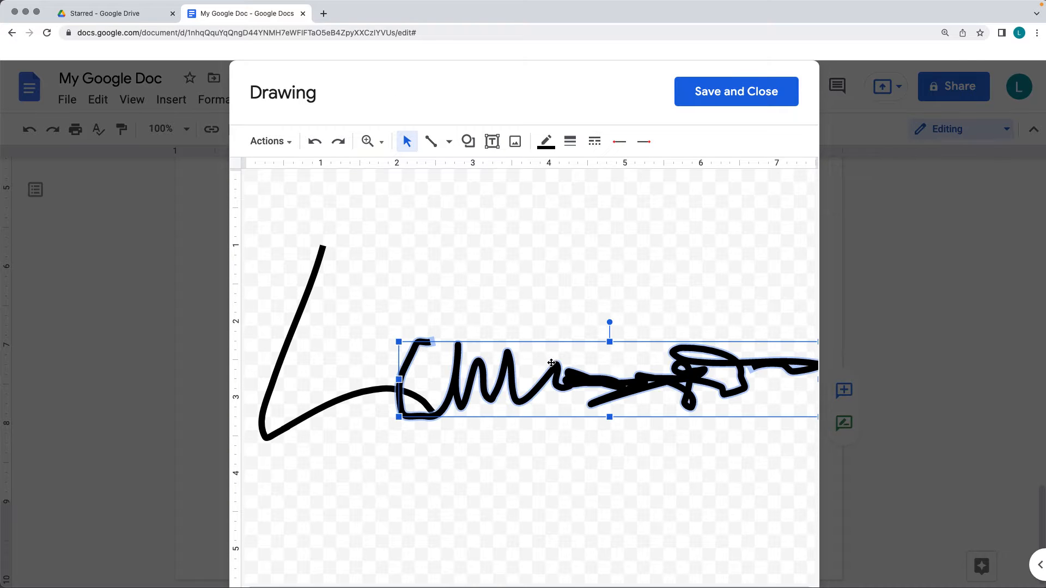
left_click(574, 145)
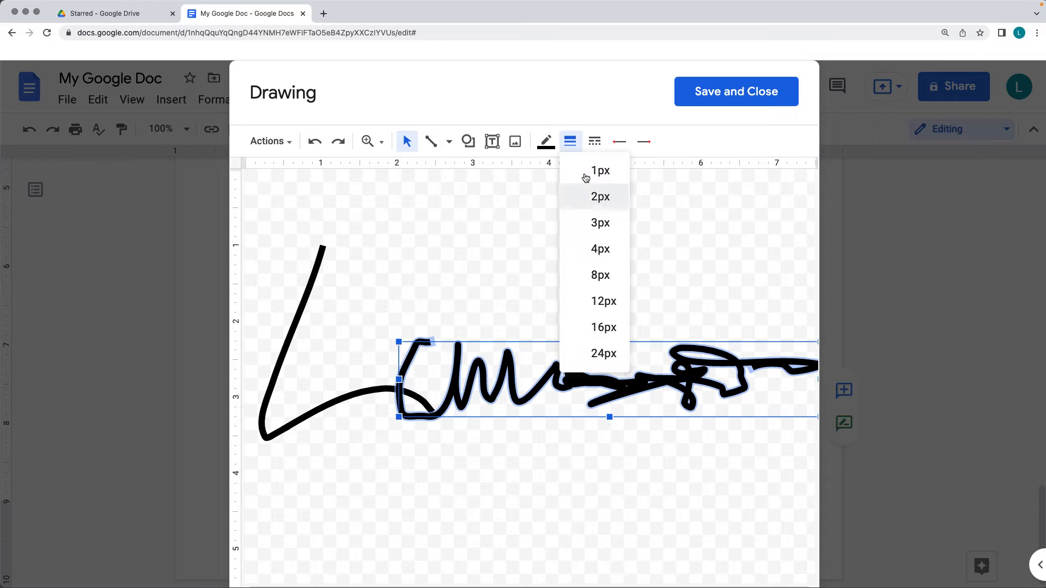
left_click(599, 249)
Set the line weight of the signature's large initial stroke to 4px and save the drawing back to the document
left_click(351, 398)
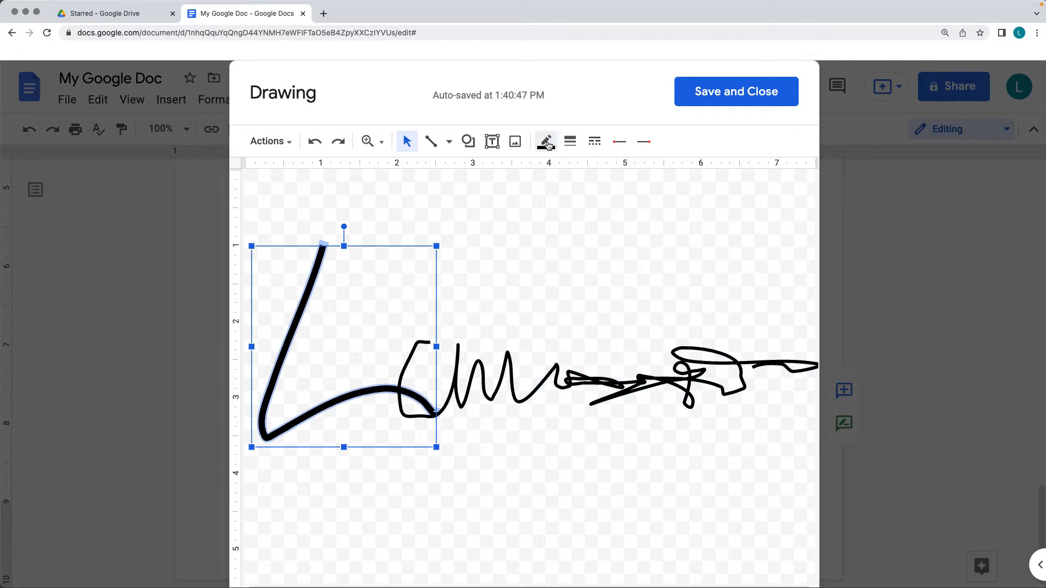
left_click(546, 143)
left_click(566, 144)
left_click(595, 250)
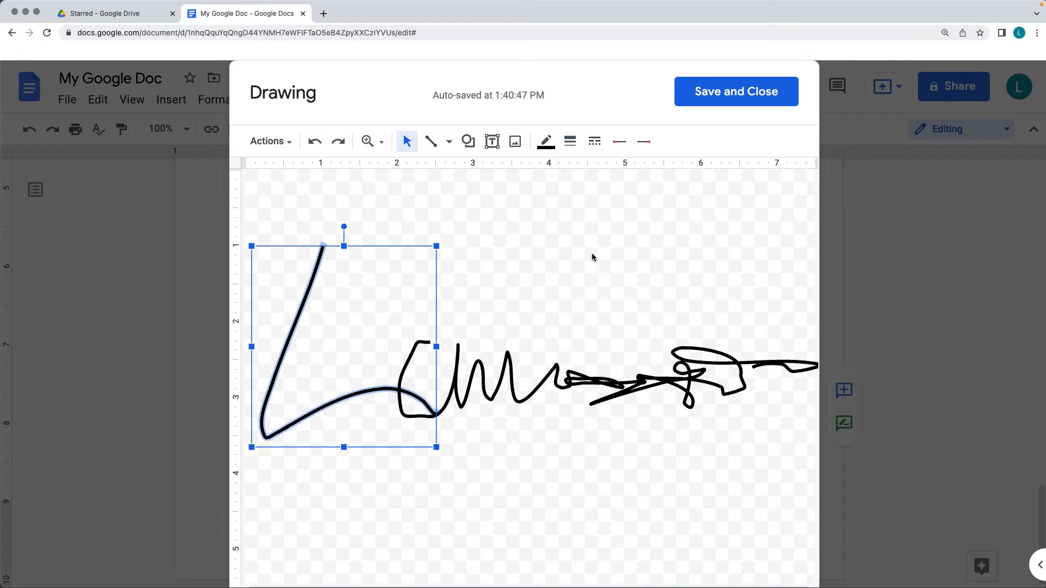
left_click(583, 198)
left_click(702, 103)
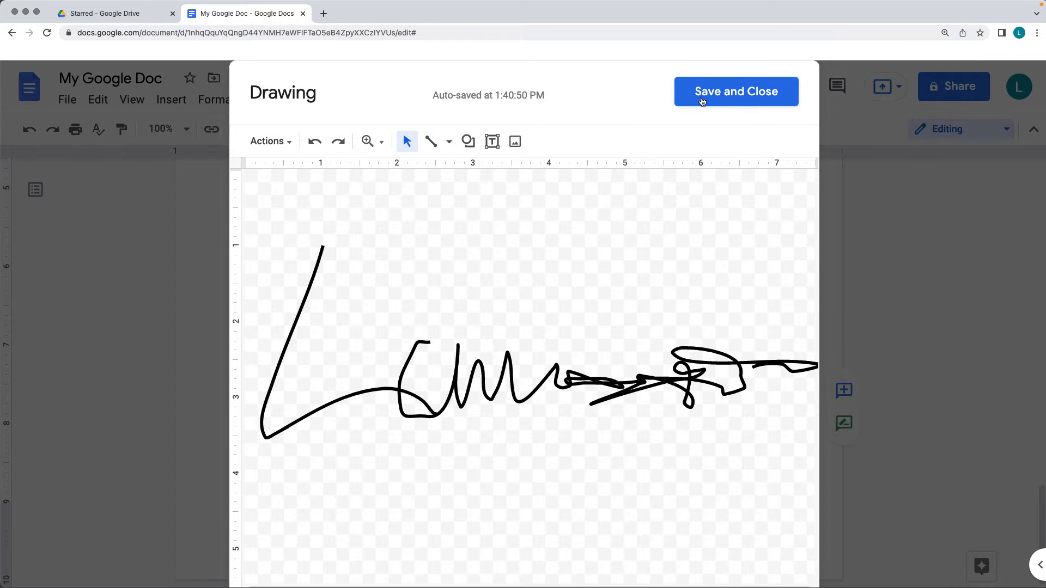
left_click(442, 376)
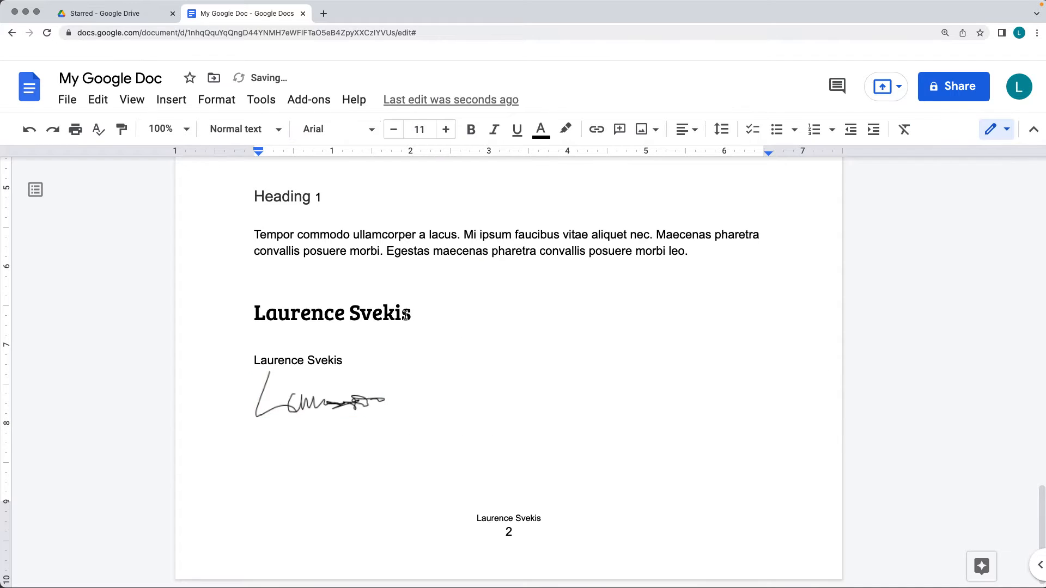
left_click_drag(426, 405, 181, 382)
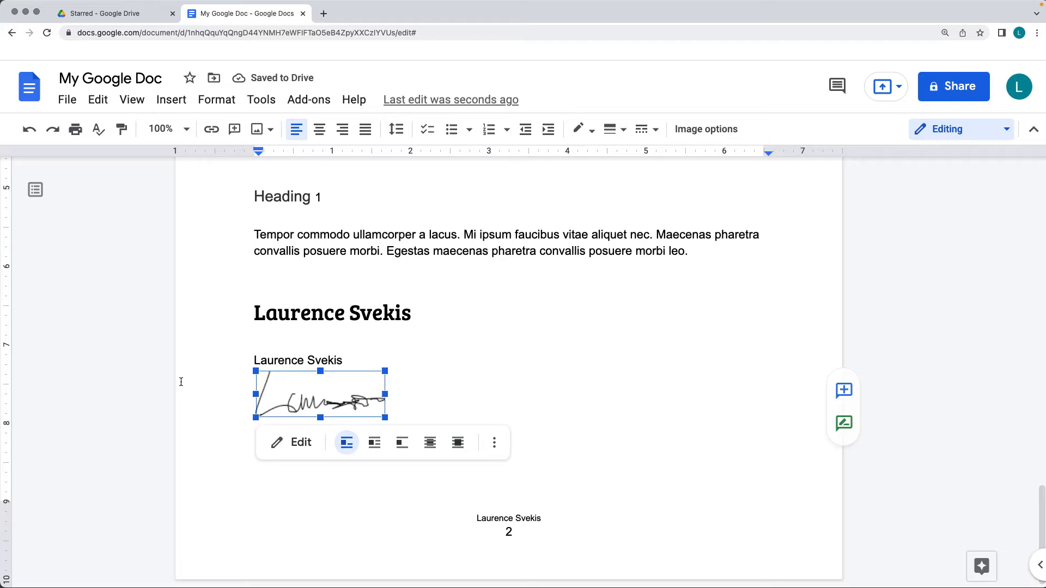
left_click(431, 385)
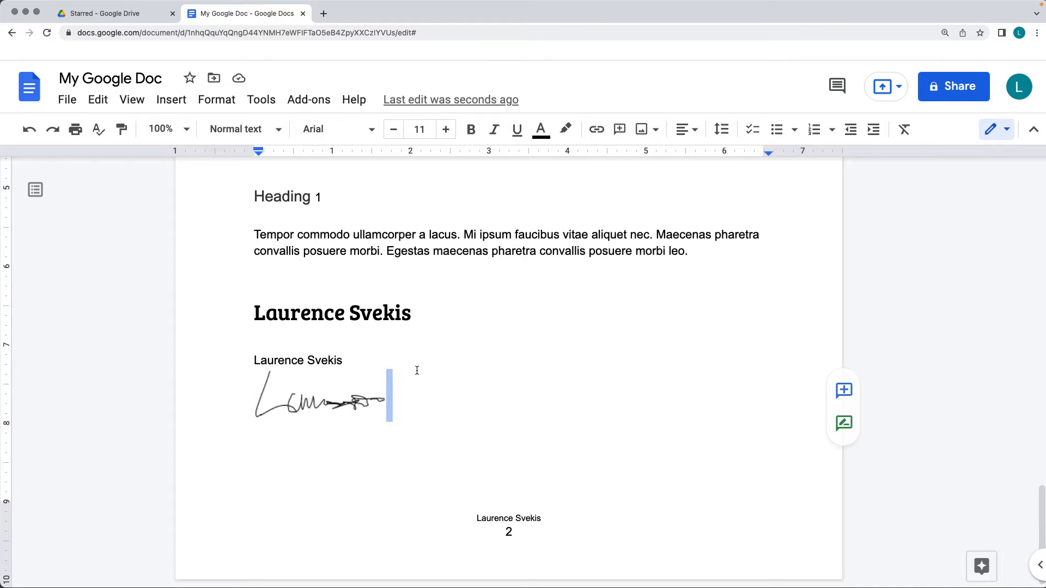
left_click(421, 327)
Check Drive for saved drawings to place on the blank line above the name heading, closing the picker without inserting anything
left_click(298, 278)
left_click(290, 272)
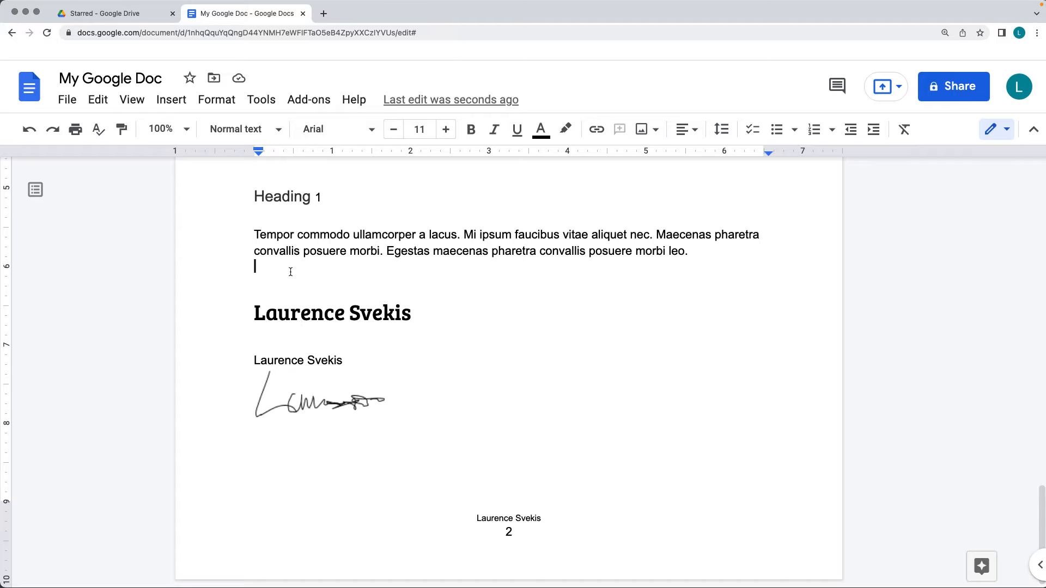
left_click(170, 100)
mouse_move(209, 199)
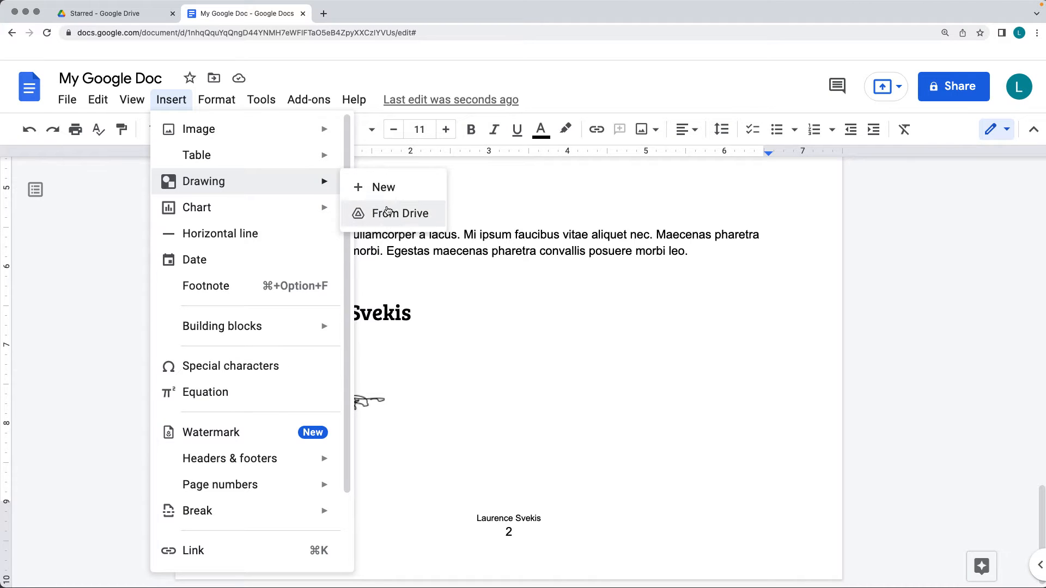
left_click(388, 211)
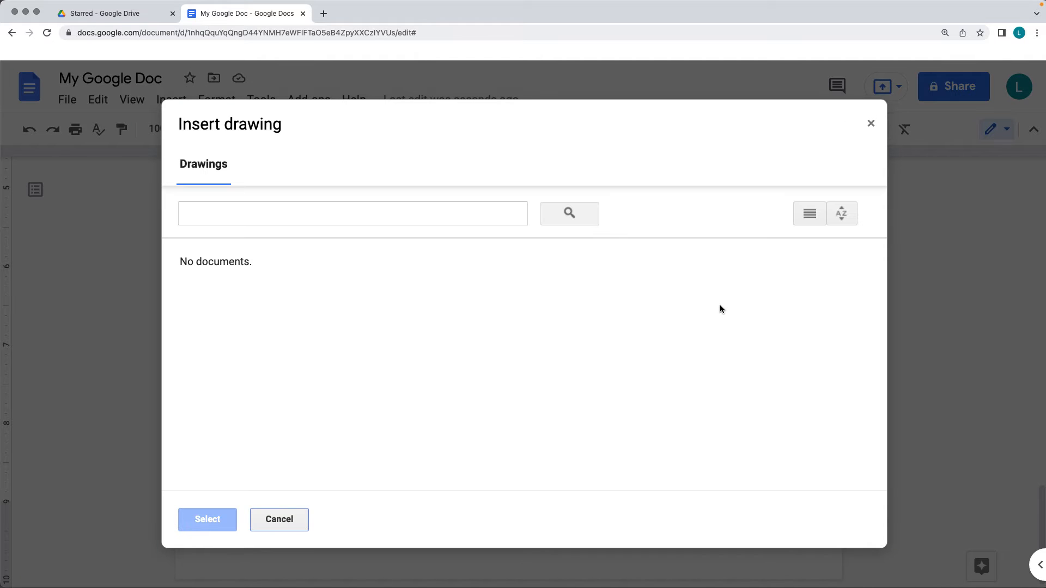
left_click(279, 519)
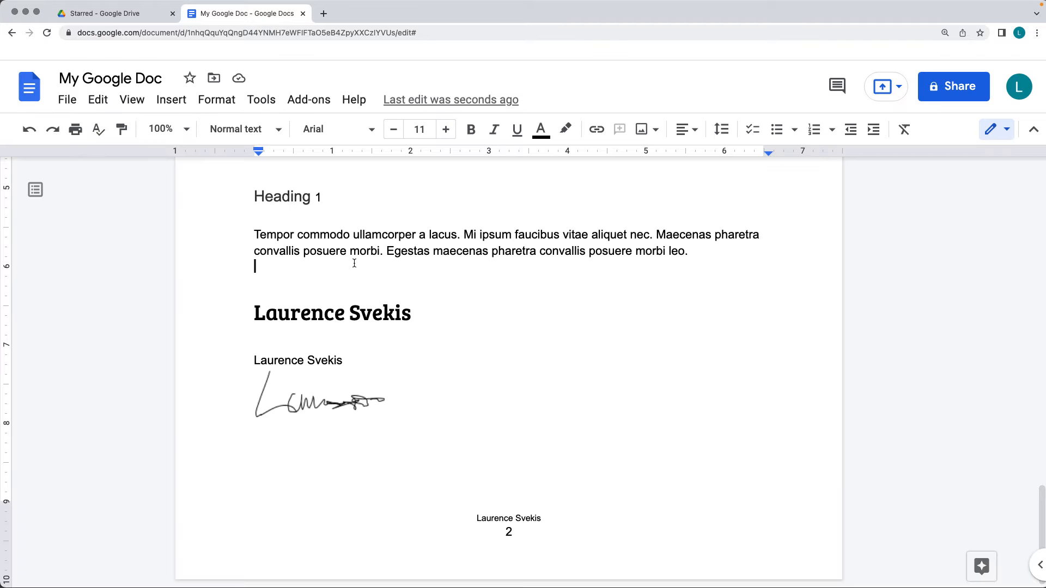
Insert the first graduation-cap letter image and the multicolored fan logo from recent Drive files on the blank line above the name heading
left_click(182, 107)
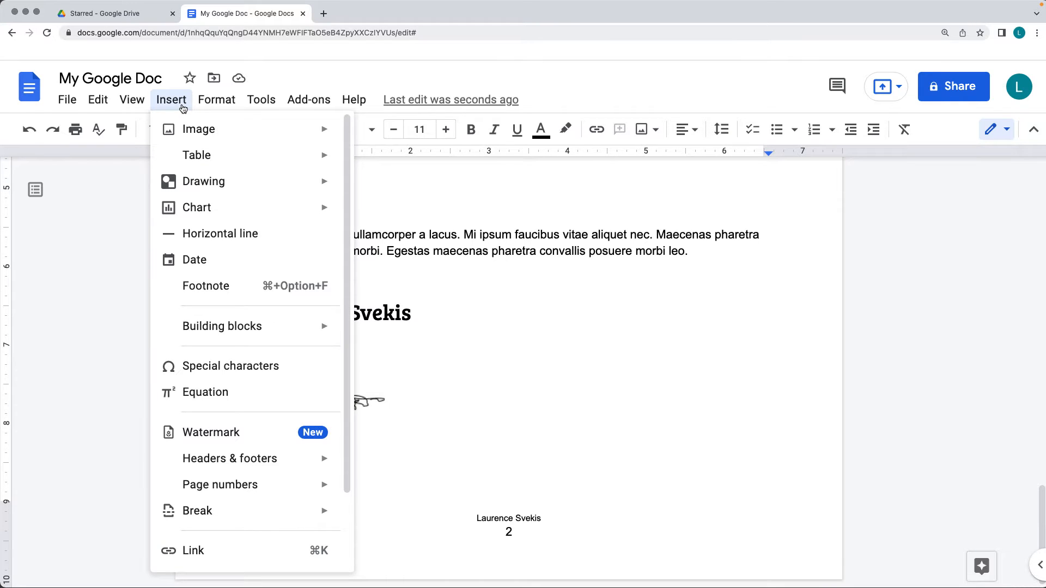
mouse_move(192, 140)
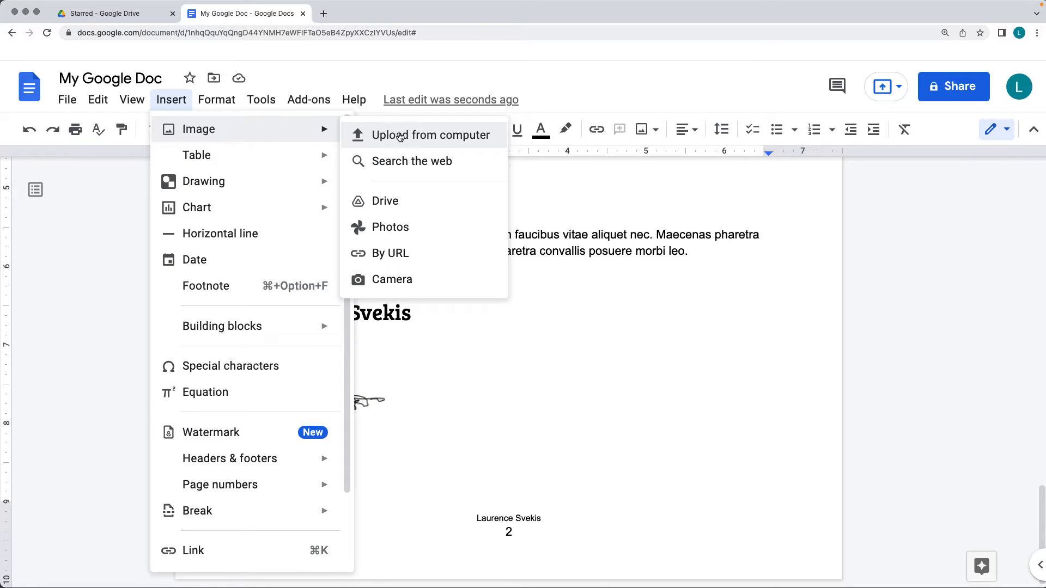
left_click(394, 212)
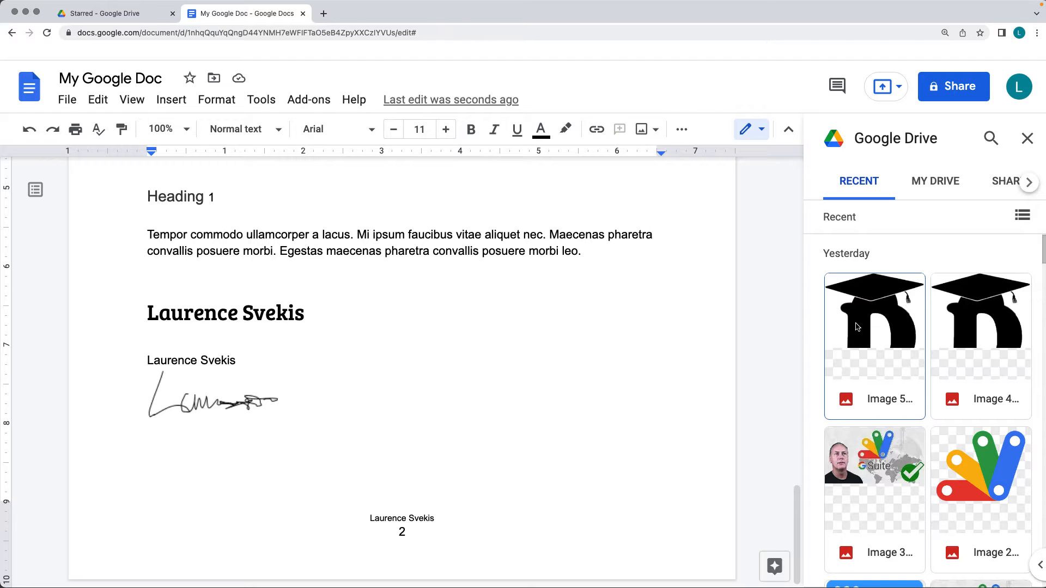
left_click(855, 318)
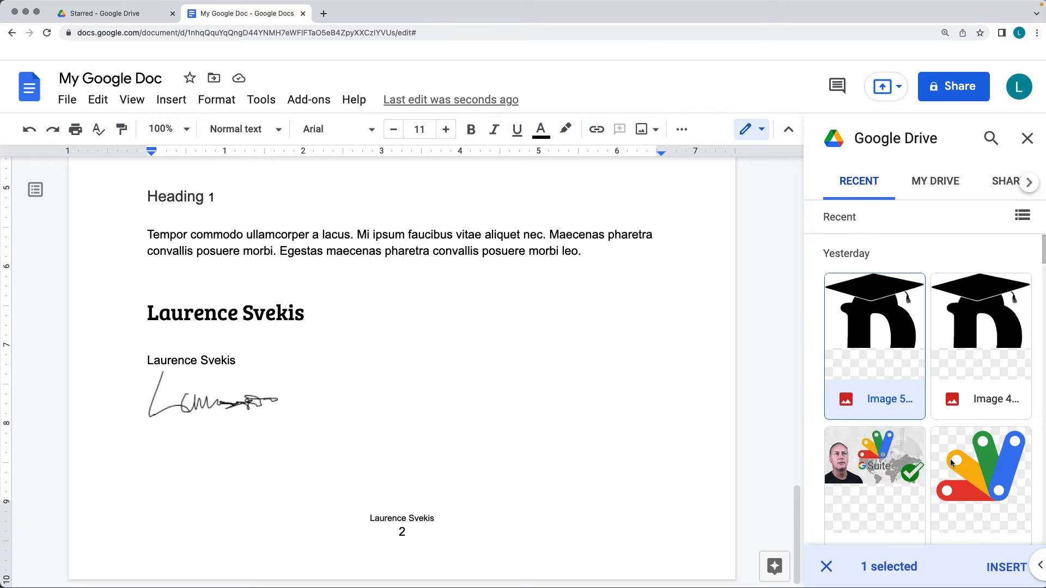
left_click(977, 487)
left_click(991, 569)
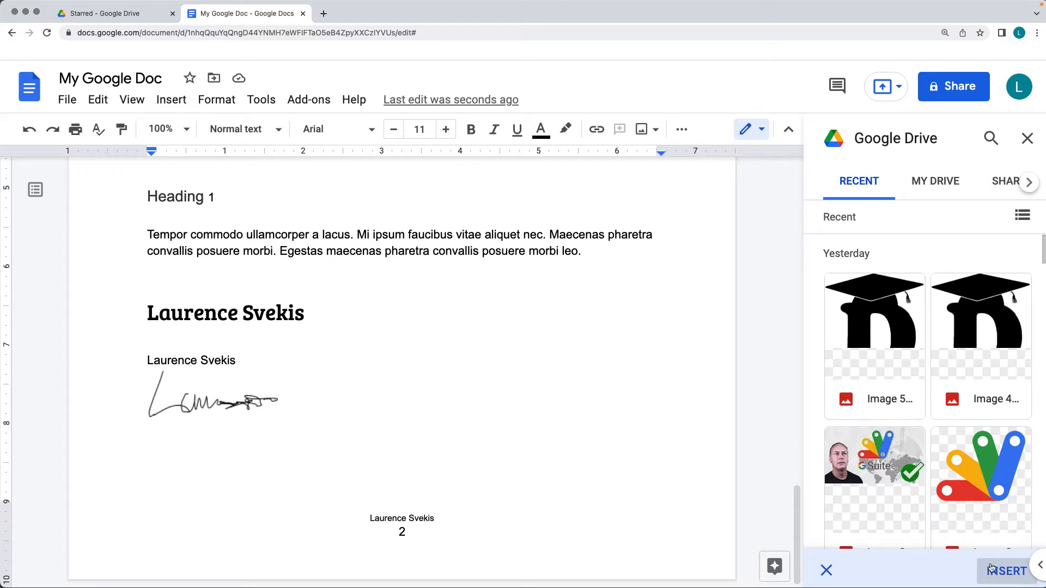
Shrink the graduation-cap image to about 0.9 inches wide and the multicolored fan logo to about 3.4 inches wide
scroll(490, 354, "up", 10)
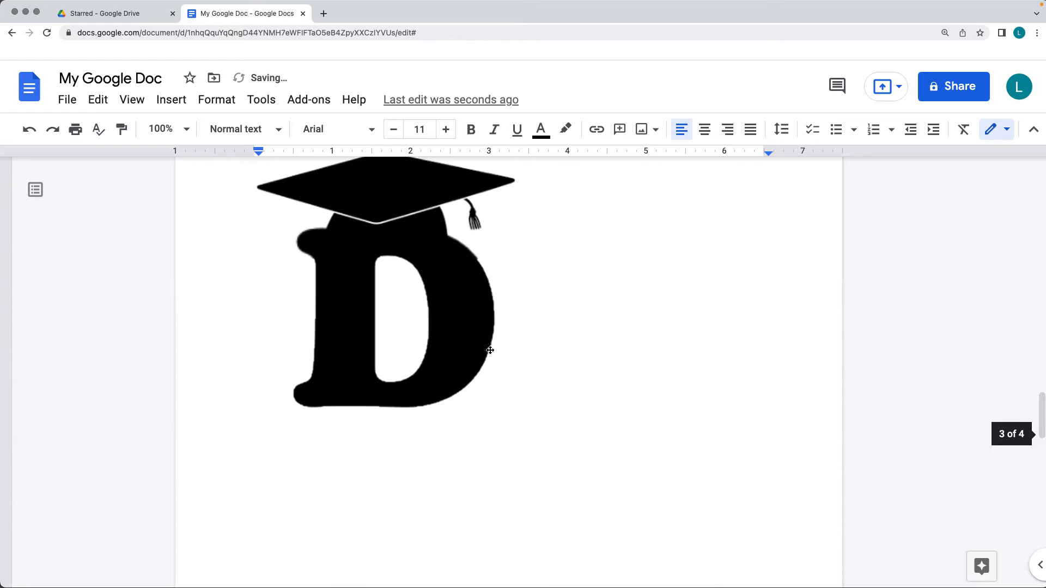
left_click(441, 340)
left_click_drag(516, 430, 323, 238)
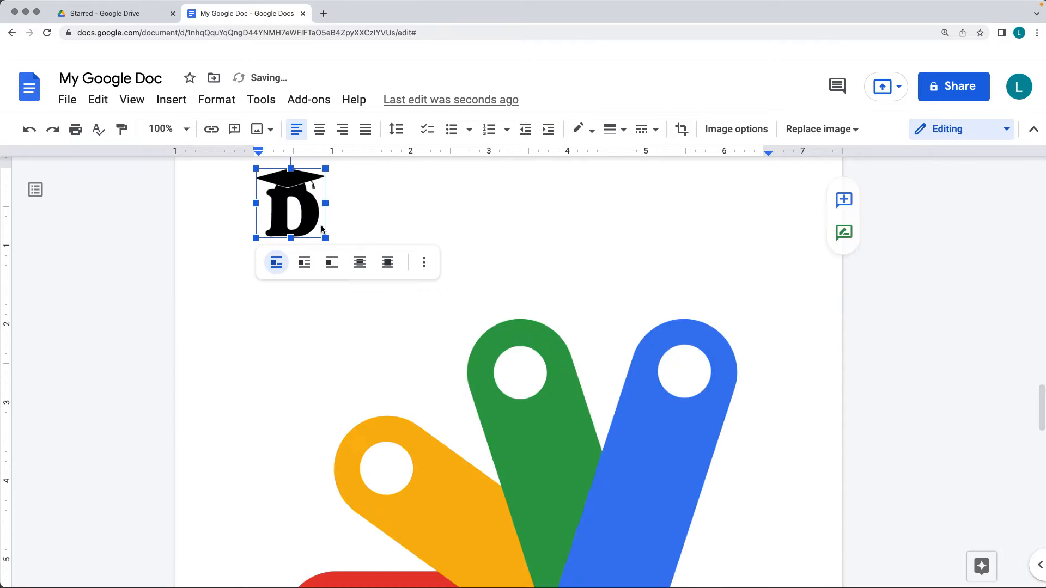
left_click(281, 269)
left_click_drag(256, 247, 497, 488)
left_click(637, 362)
left_click(550, 381)
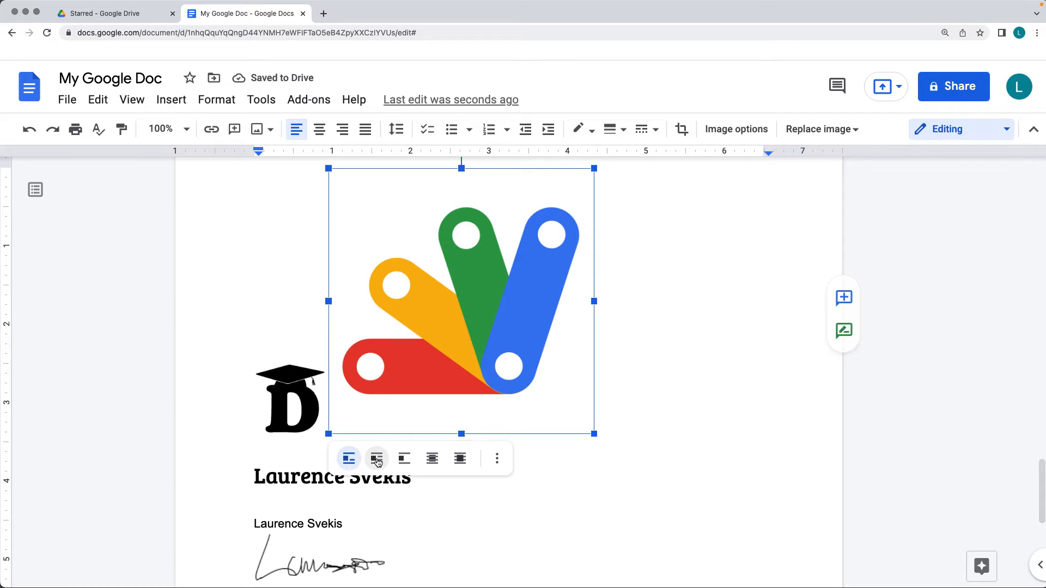
Paste the multicolored fan logo at the start of the "Ultricies leo integer" paragraph and shrink it to 1.51 inches wide
scroll(471, 235, "up", 10)
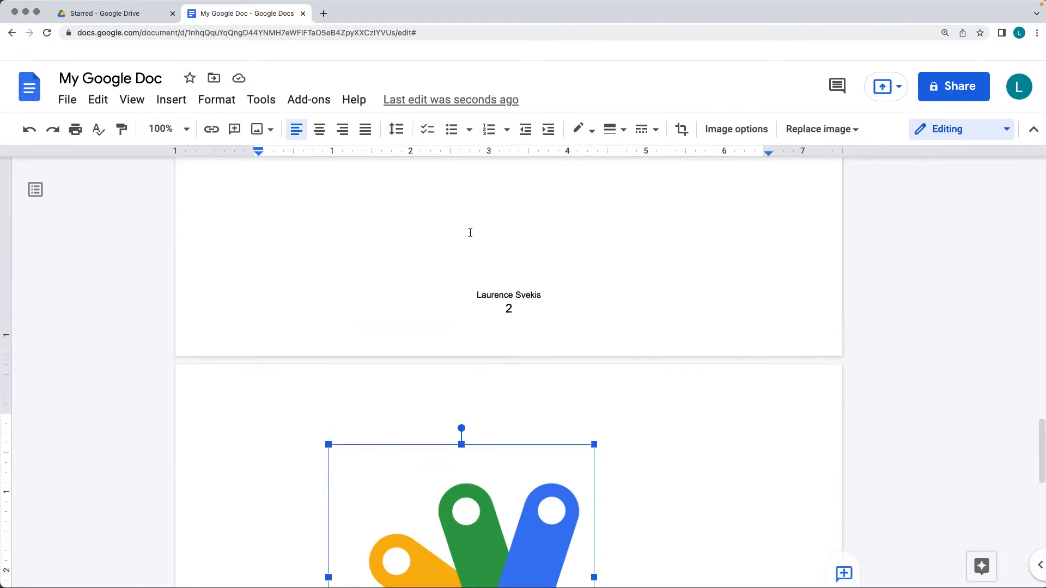
scroll(370, 202, "up", 7)
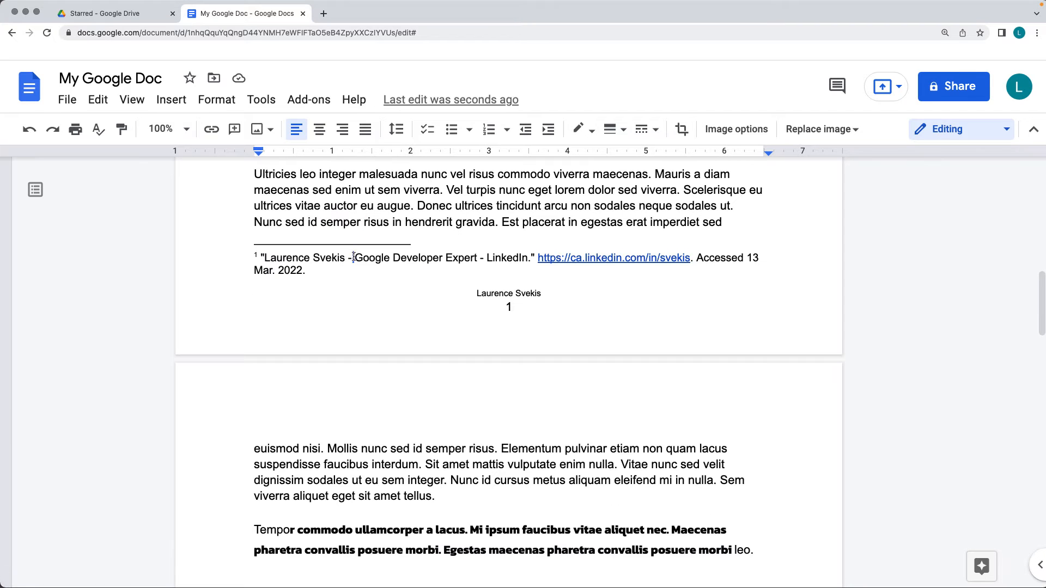
left_click(256, 177)
key("super+v")
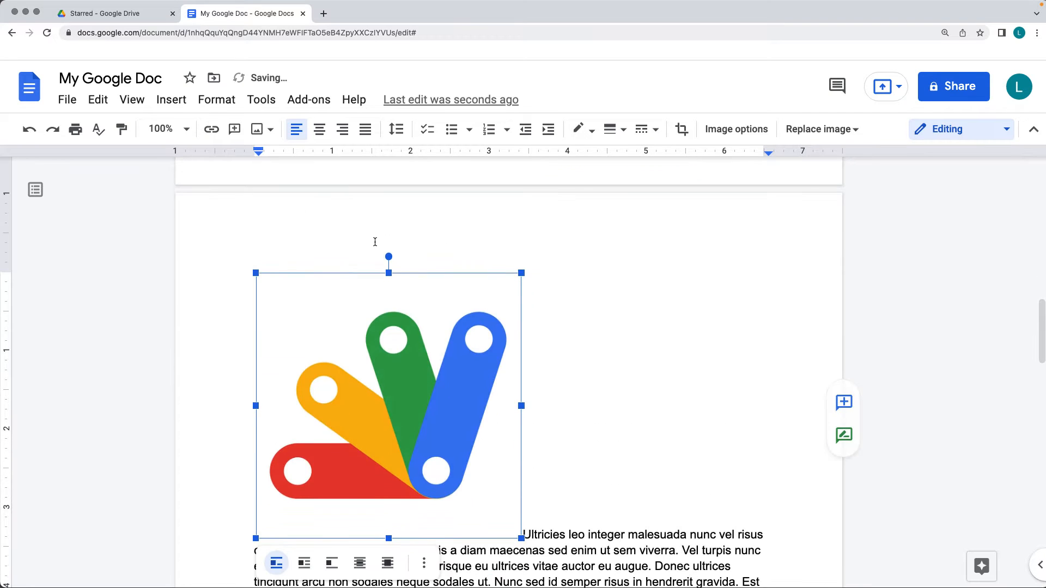
left_click_drag(521, 538, 374, 391)
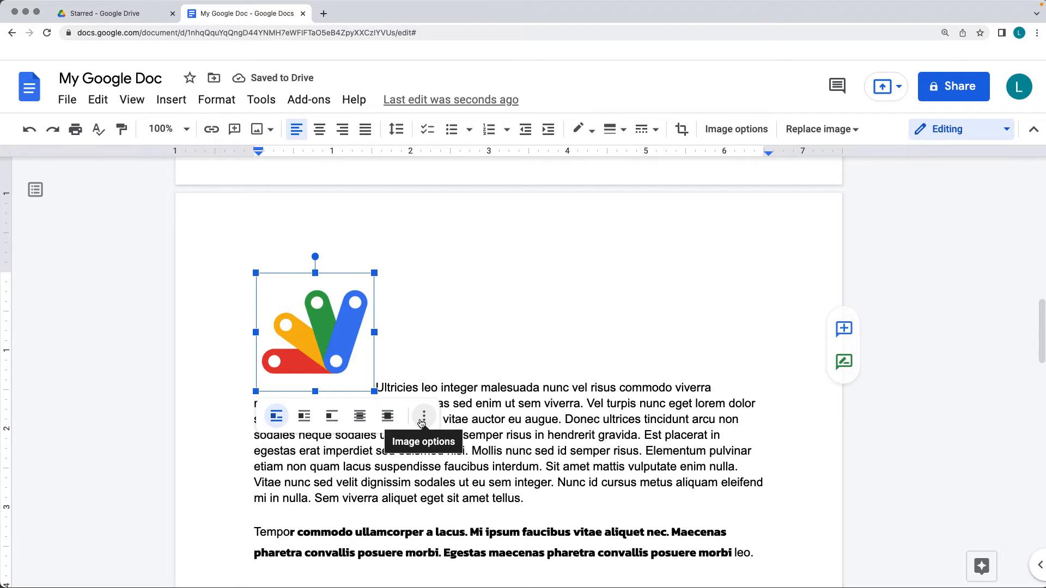
Open all image options for the pasted logo and reduce its width and height scale to 82%
left_click(423, 418)
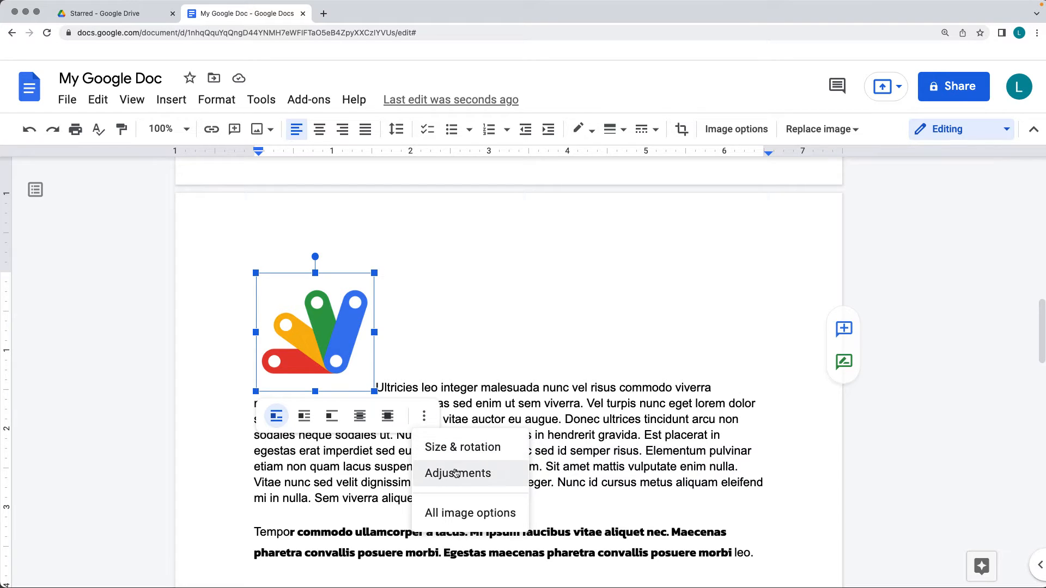
left_click(462, 514)
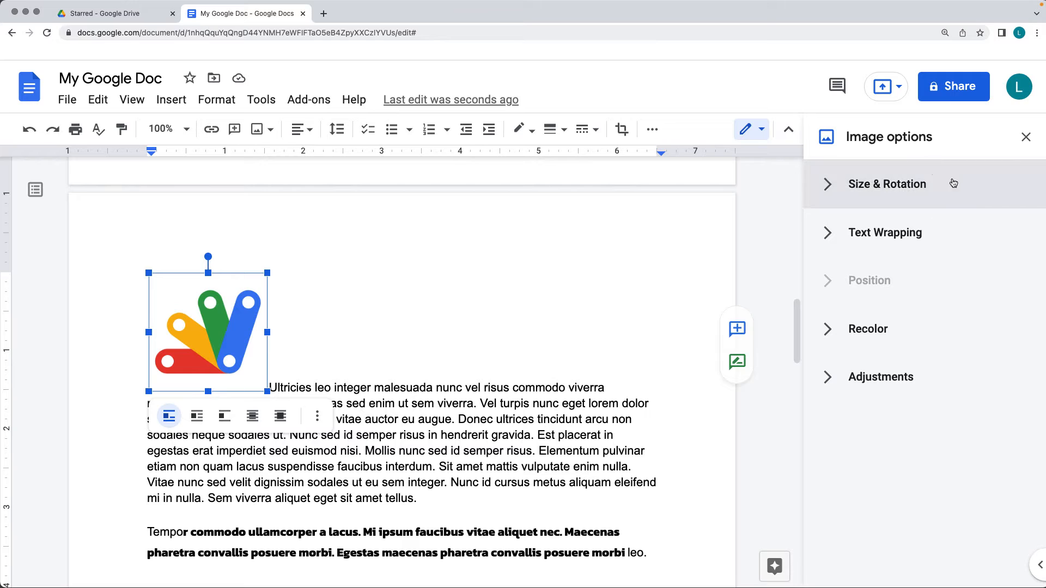
left_click(827, 188)
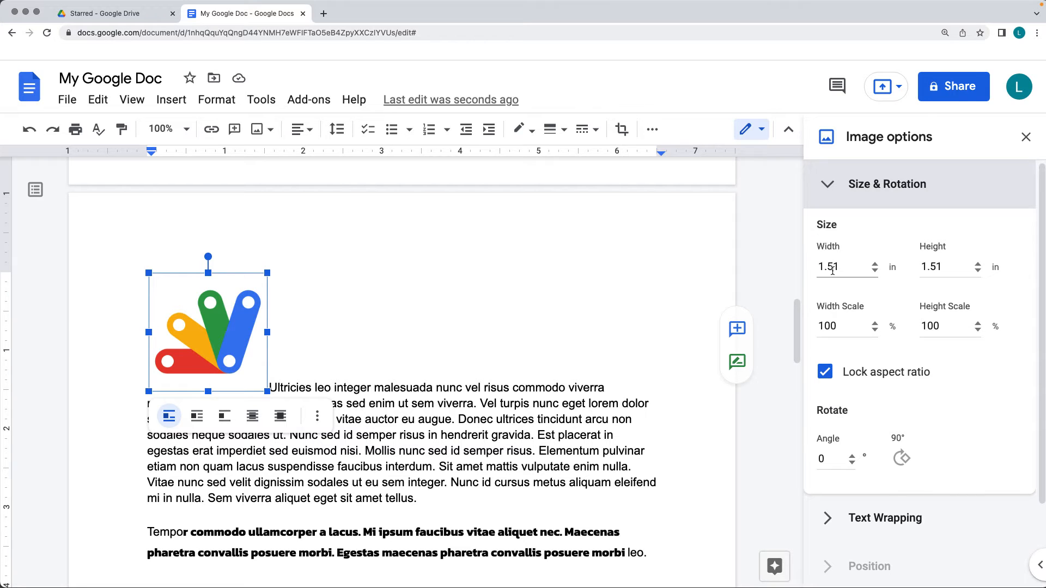
left_click(874, 330)
left_click(874, 330)
left_click(874, 330)
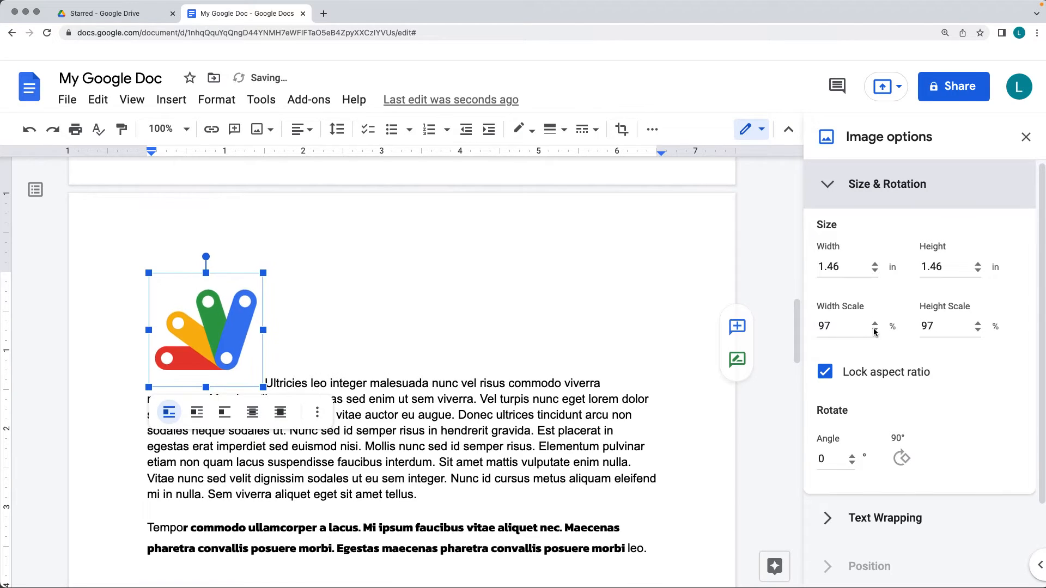
left_click(874, 330)
left_click(874, 330)
left_click(874, 330)
left_click(874, 330)
left_click(875, 330)
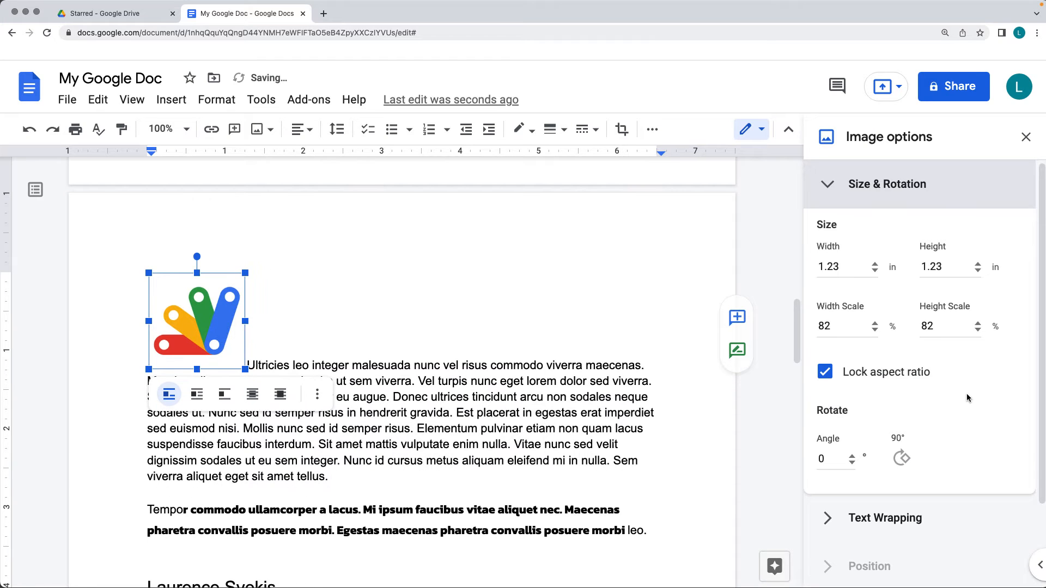
Unlock the logo's aspect ratio and change only its height, ending at 0.63 inches
left_click(825, 373)
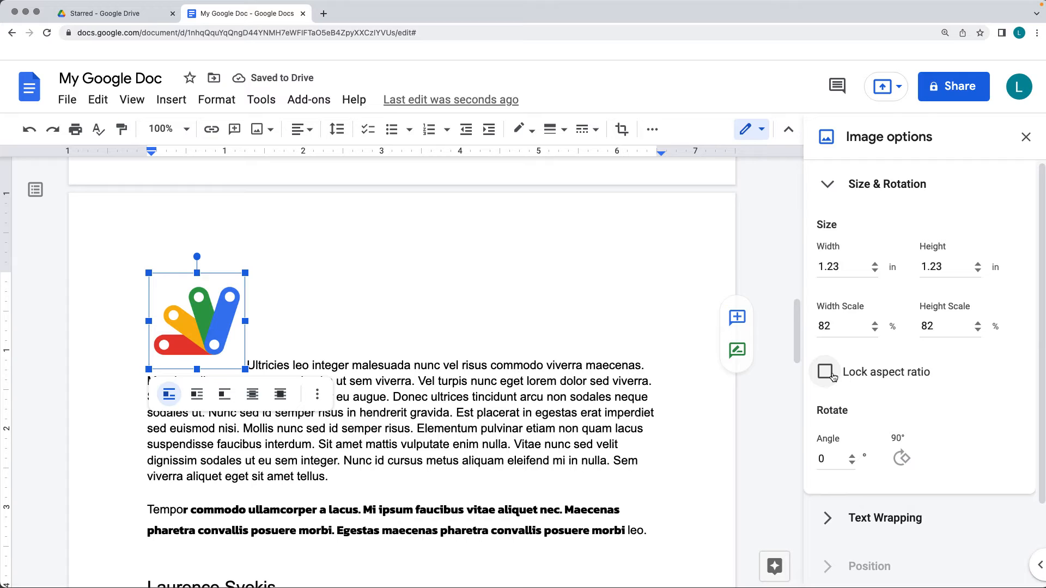
left_click(978, 265)
left_click(978, 265)
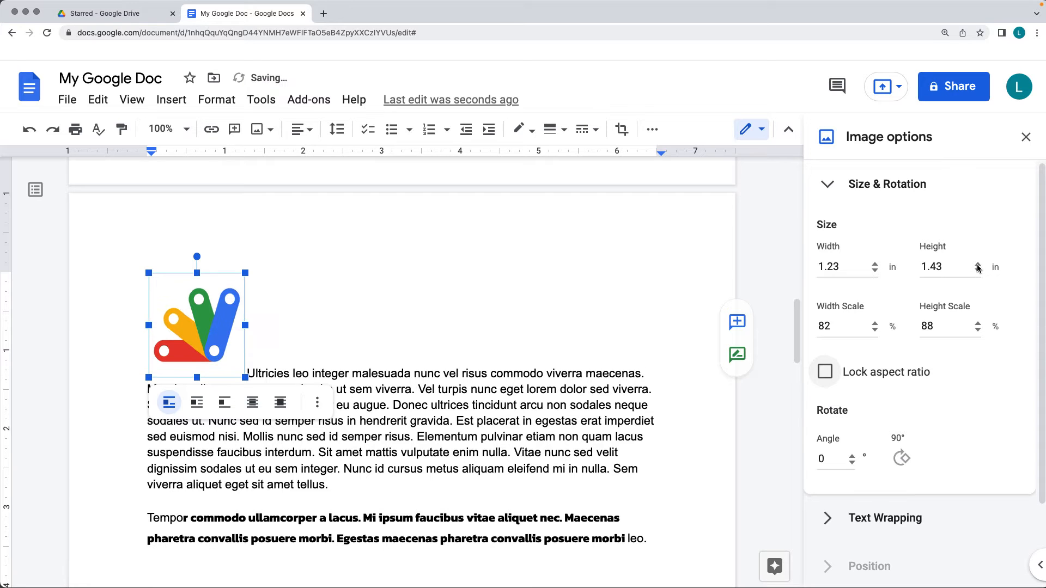
left_click(978, 265)
left_click(978, 265)
left_click(978, 265)
left_click(978, 265)
left_click(978, 265)
left_click(978, 265)
left_click(978, 270)
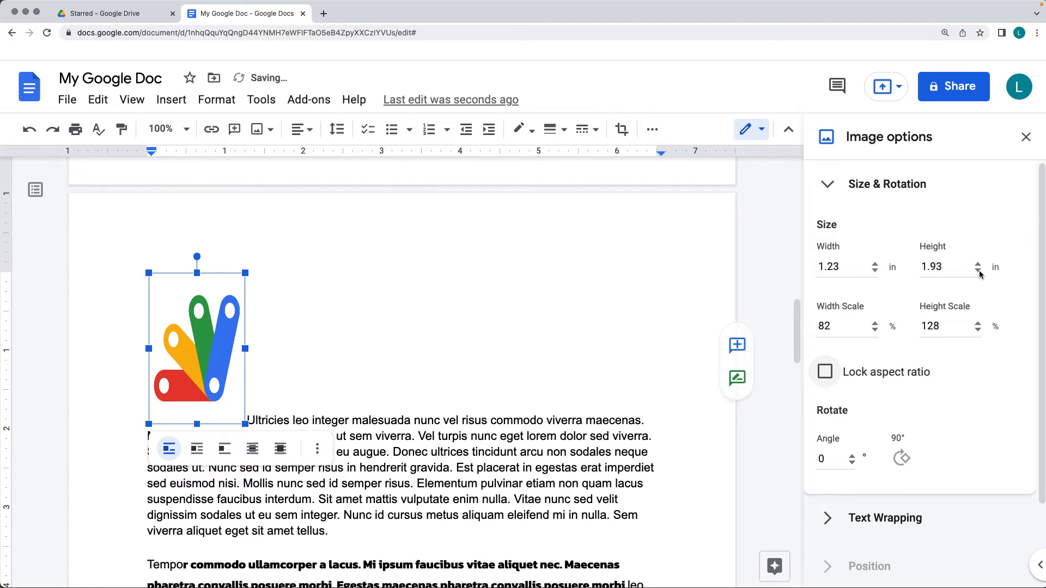
left_click(979, 270)
left_click(978, 271)
left_click(978, 271)
left_click(979, 270)
left_click(978, 271)
left_click(979, 270)
left_click(978, 270)
left_click(979, 270)
left_click(979, 271)
left_click(978, 271)
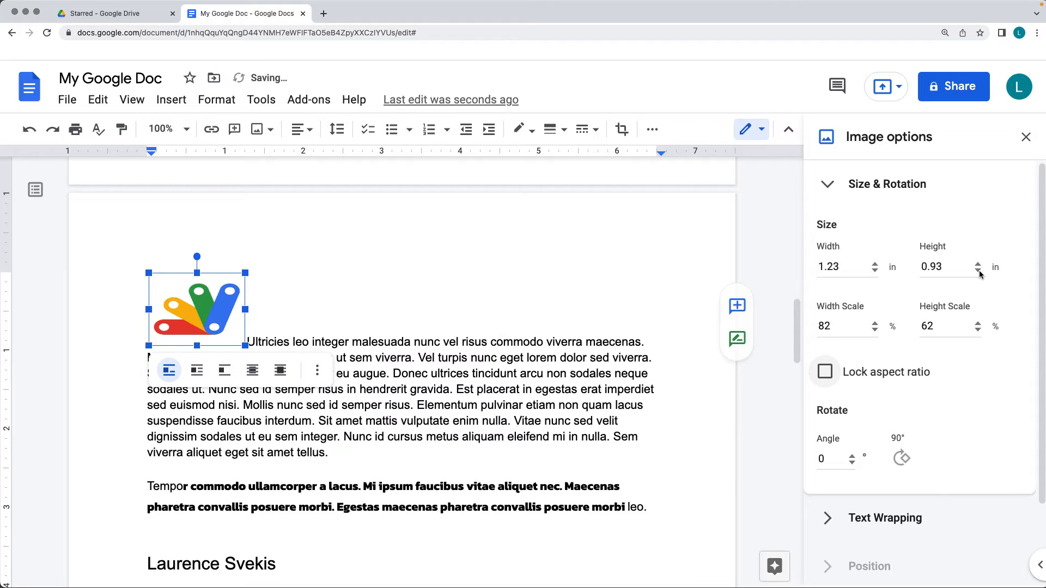
left_click(979, 271)
left_click(979, 270)
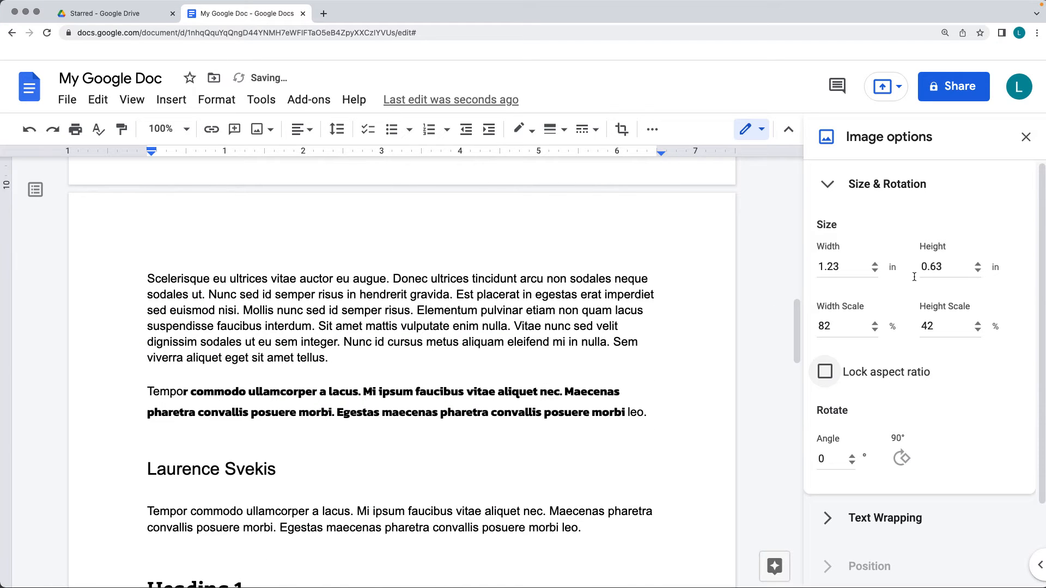
scroll(450, 323, "up", 6)
scroll(449, 323, "up", 1)
scroll(449, 322, "down", 4)
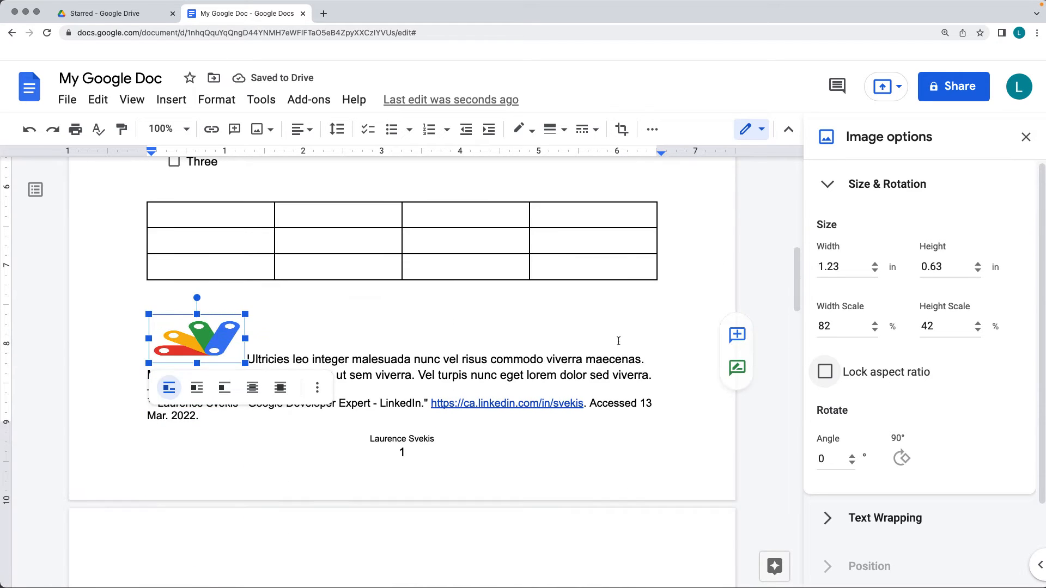
Lock the logo's aspect ratio again and enlarge the image proportionally to 2.51 by 1.27 inches
left_click(826, 372)
left_click_drag(247, 364, 383, 387)
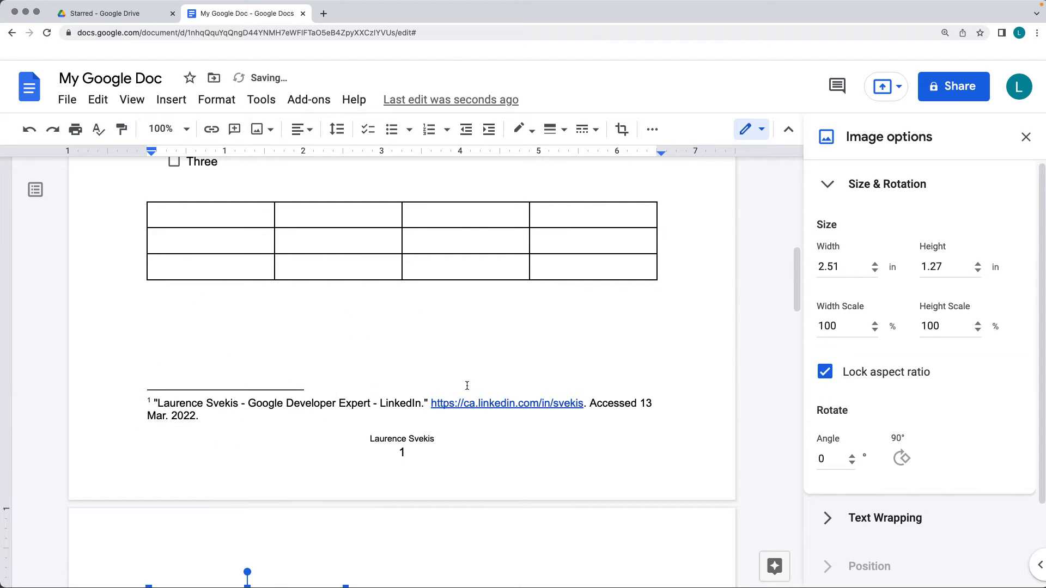
left_click(479, 381)
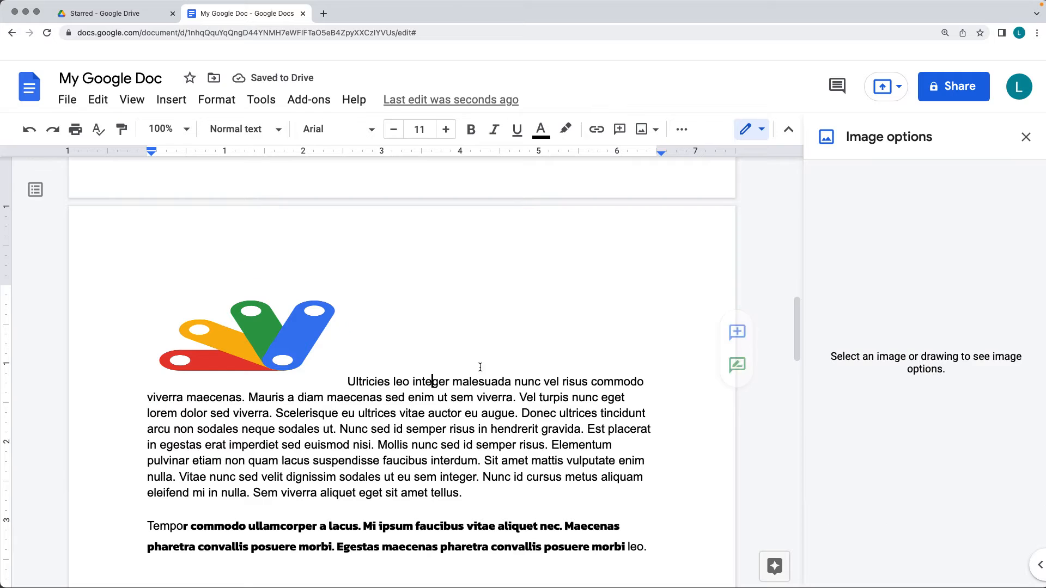
Rotate the logo in the paragraph by a small angle plus a 90° turn, reaching 104°
left_click(246, 360)
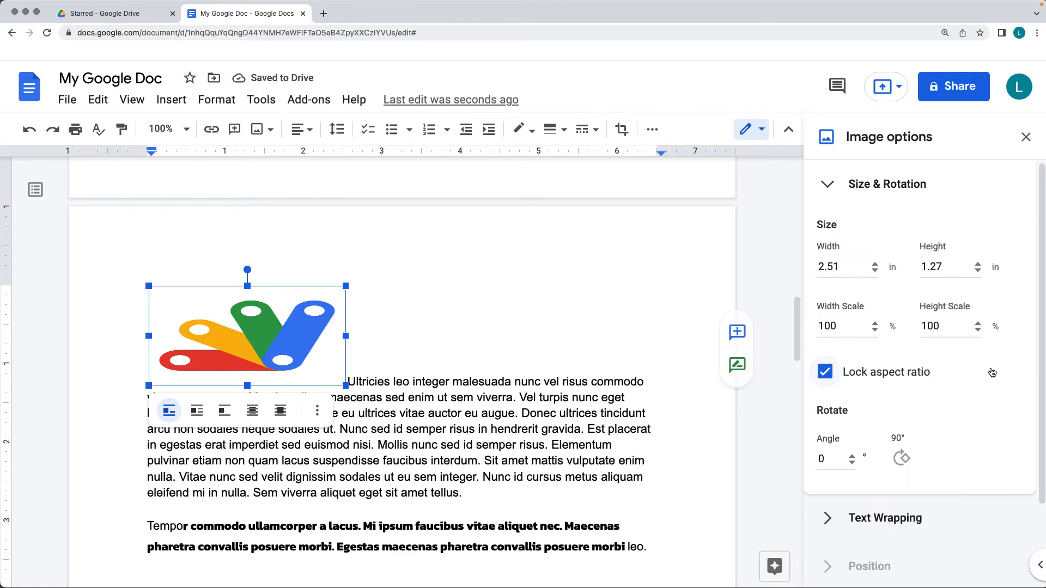
scroll(945, 378, "down", 3)
left_click(852, 386)
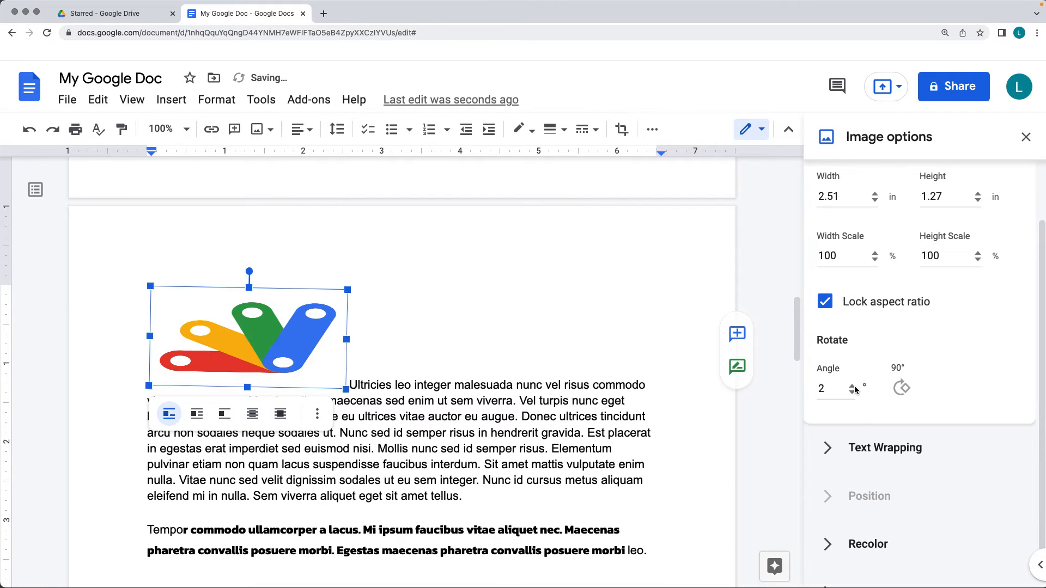
triple_click(853, 386)
double_click(852, 385)
triple_click(853, 386)
triple_click(853, 387)
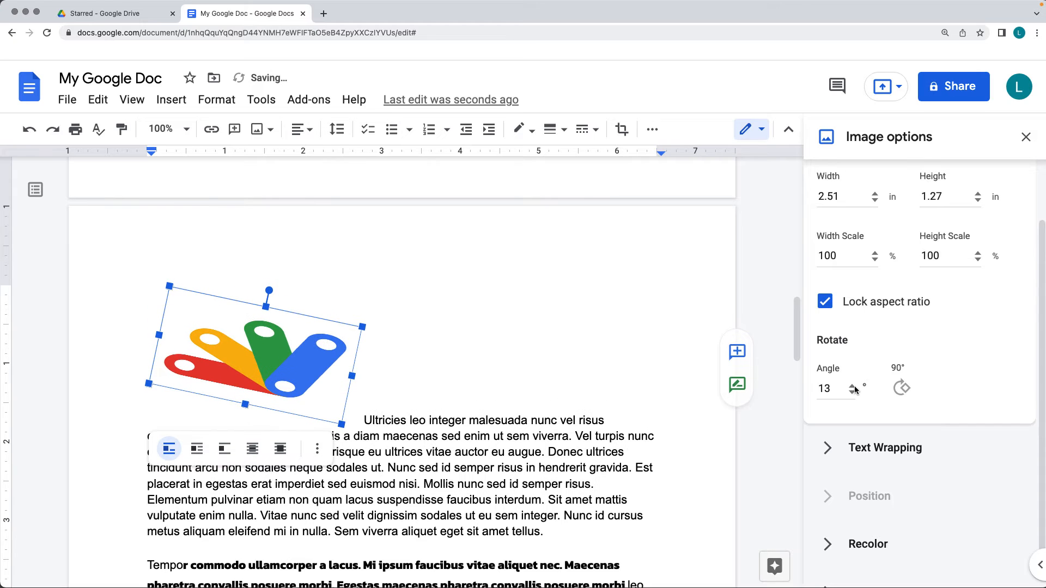
left_click(854, 386)
left_click(911, 391)
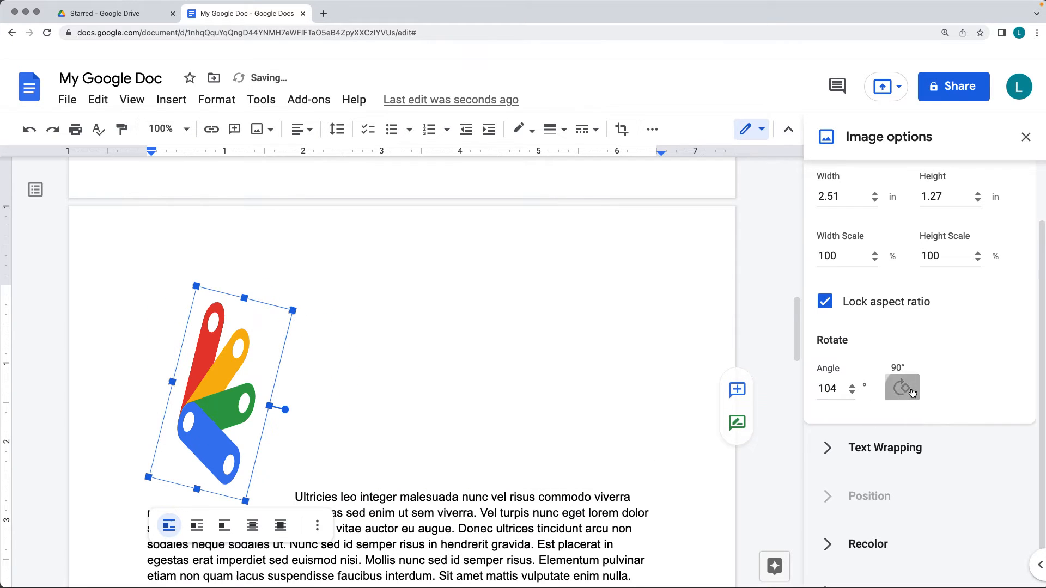
Try the Behind text wrapping style on the logo and set it to In front of text
scroll(950, 384, "down", 1)
left_click(873, 405)
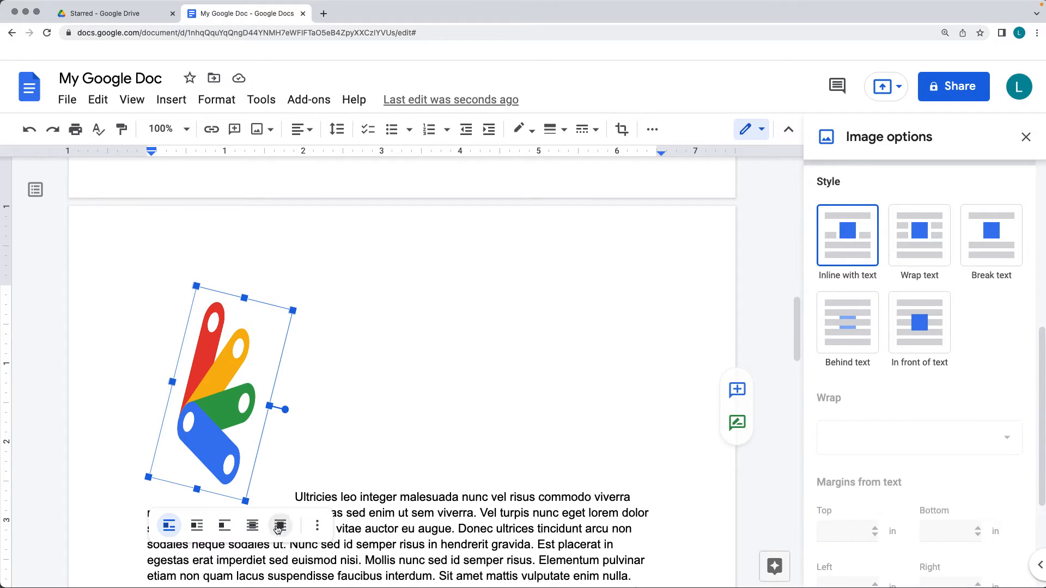
left_click(848, 323)
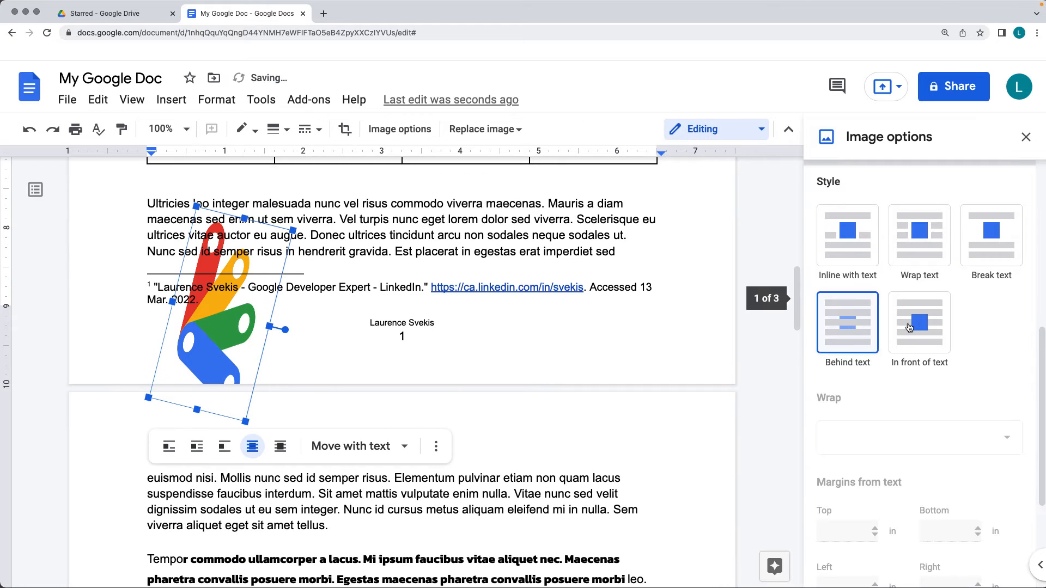
left_click(920, 322)
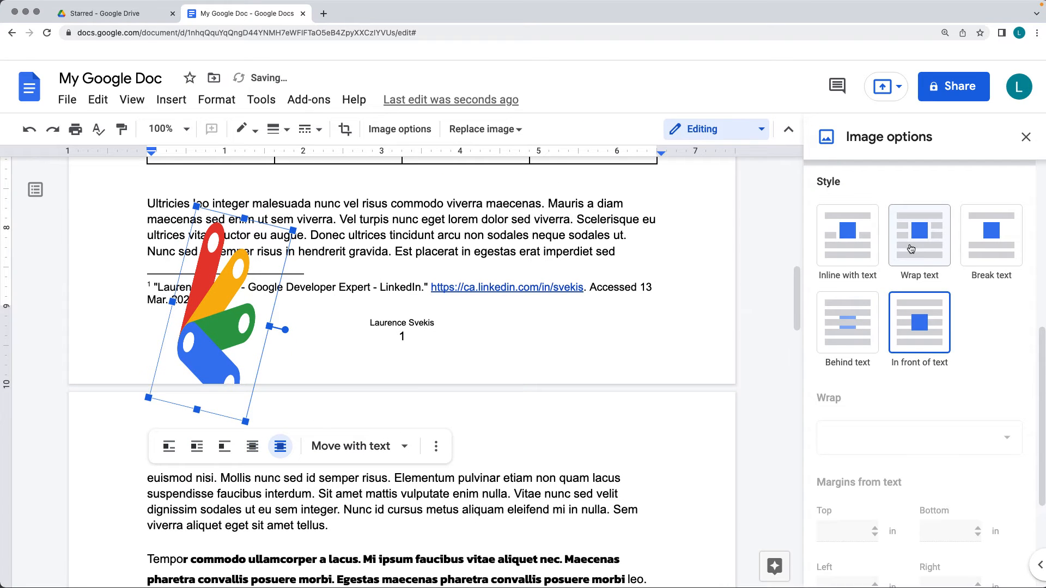
Set the logo's rotation angle to 0°
scroll(872, 305, "up", 4)
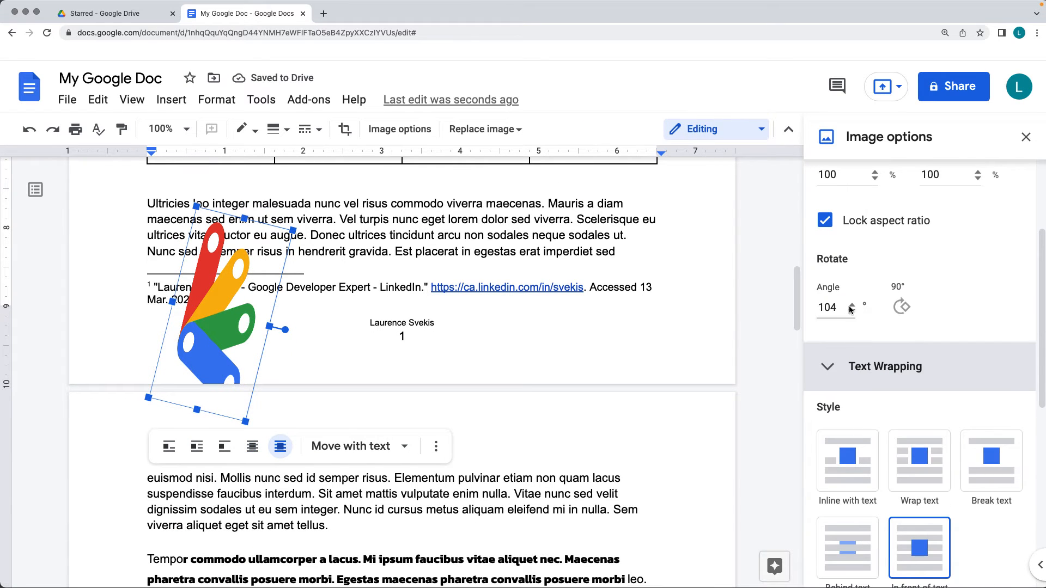
left_click_drag(838, 308, 790, 311)
type("0")
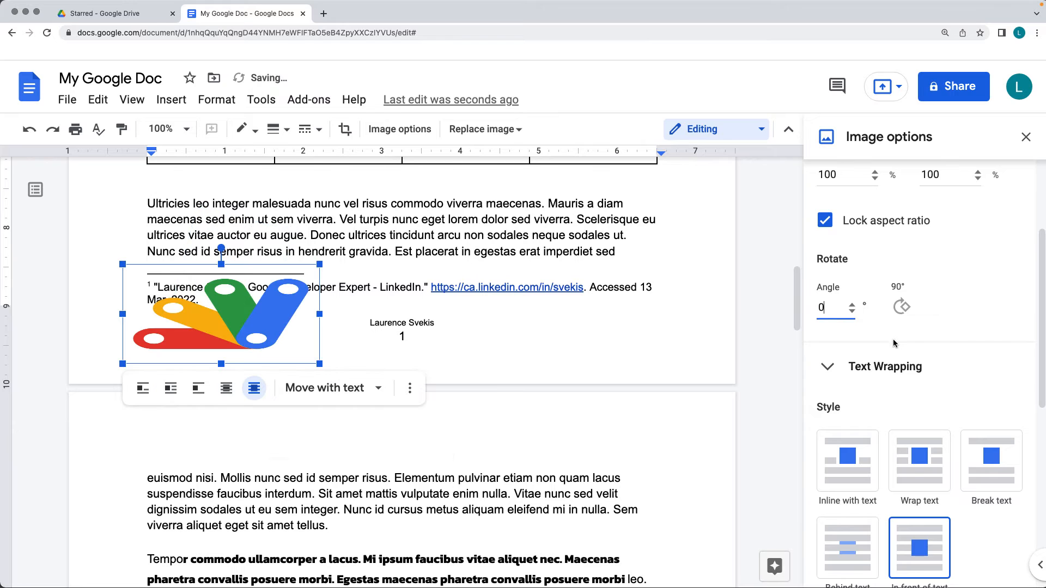
Try the Break text and In front of text styles on the logo and set its text wrapping to Wrap text
left_click(463, 347)
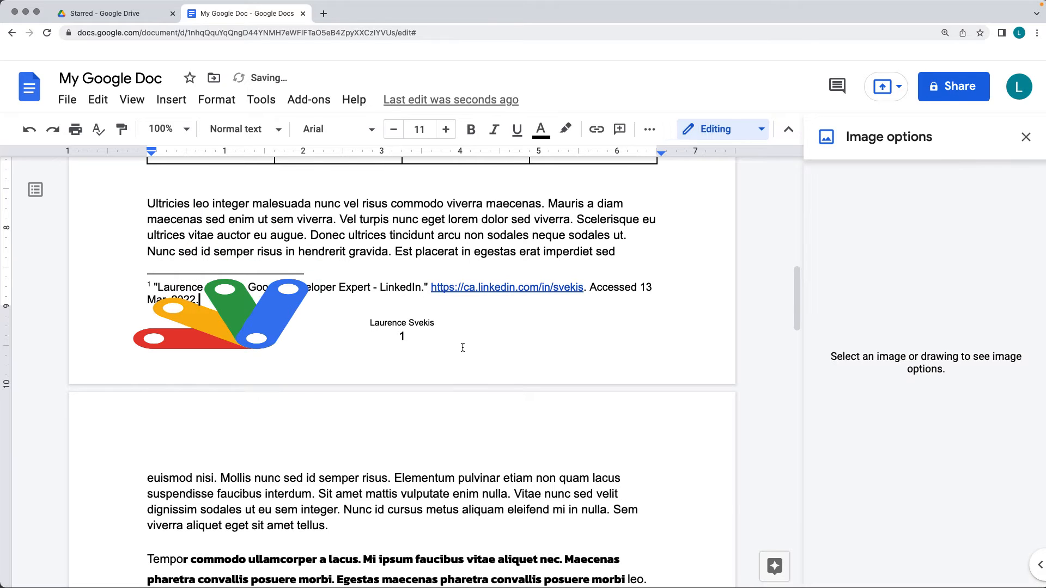
left_click(263, 321)
scroll(848, 404, "down", 10)
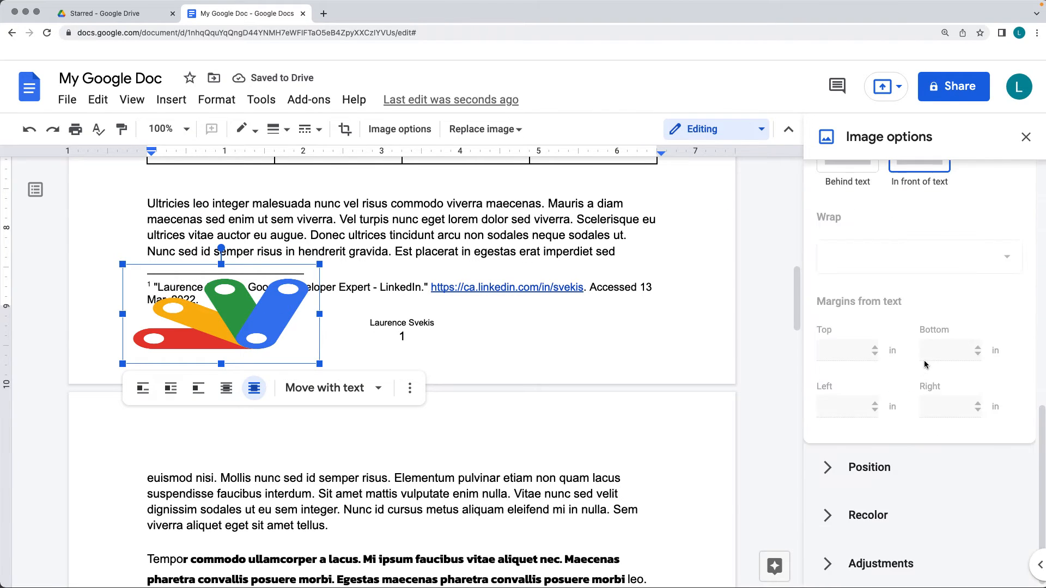
scroll(922, 363, "up", 4)
left_click(847, 355)
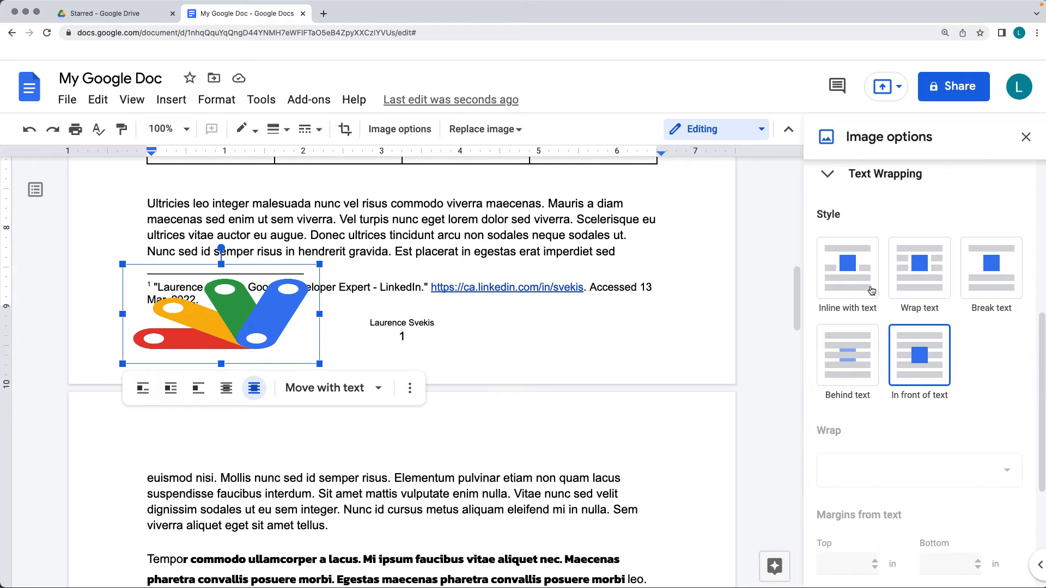
left_click(975, 288)
left_click(920, 286)
left_click(923, 324)
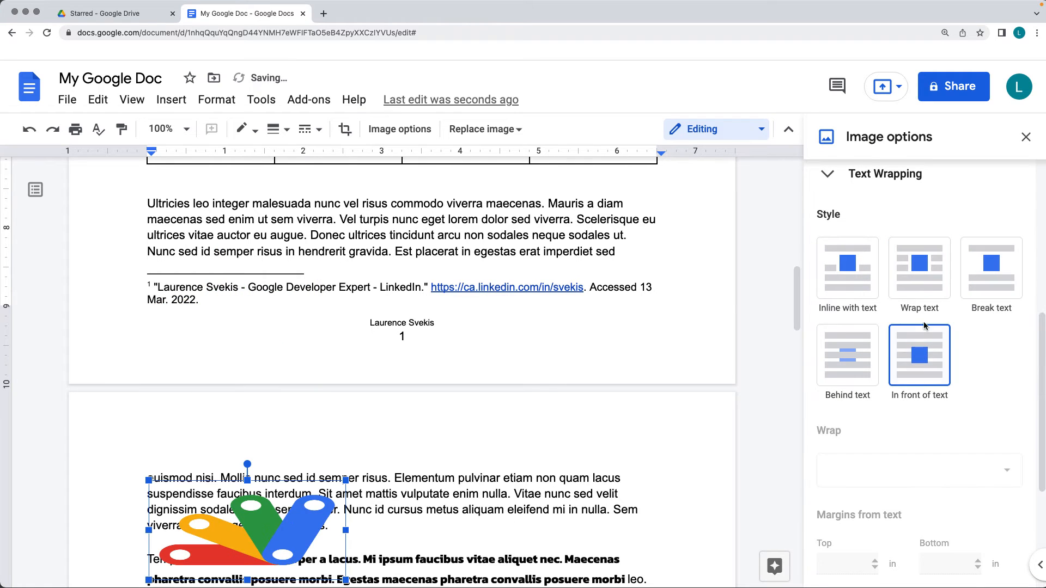
left_click(921, 297)
Try wrapping the text on the logo's left side only and right side only, and return to both sides
scroll(981, 402, "down", 1)
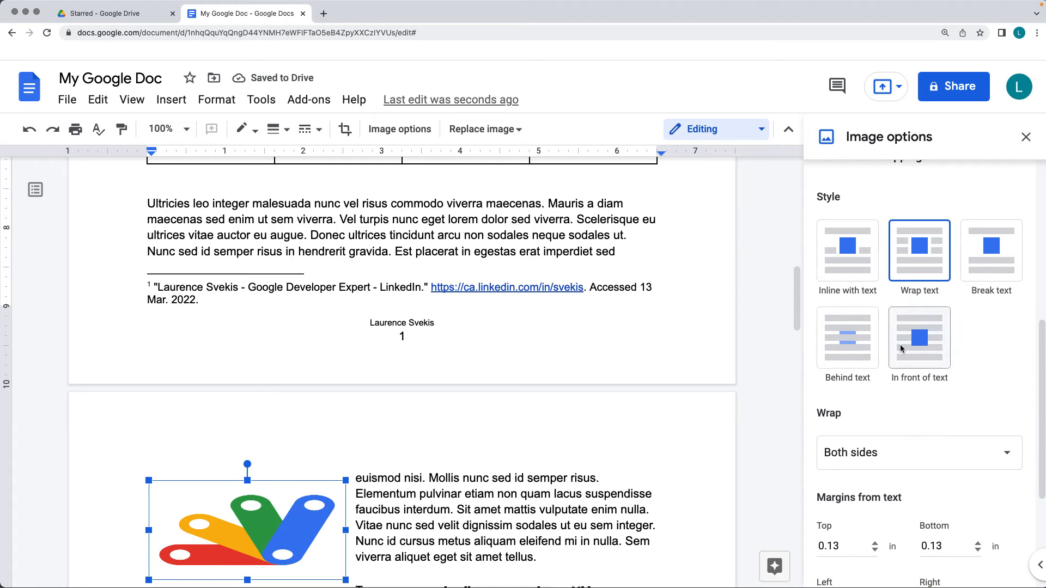
left_click(887, 462)
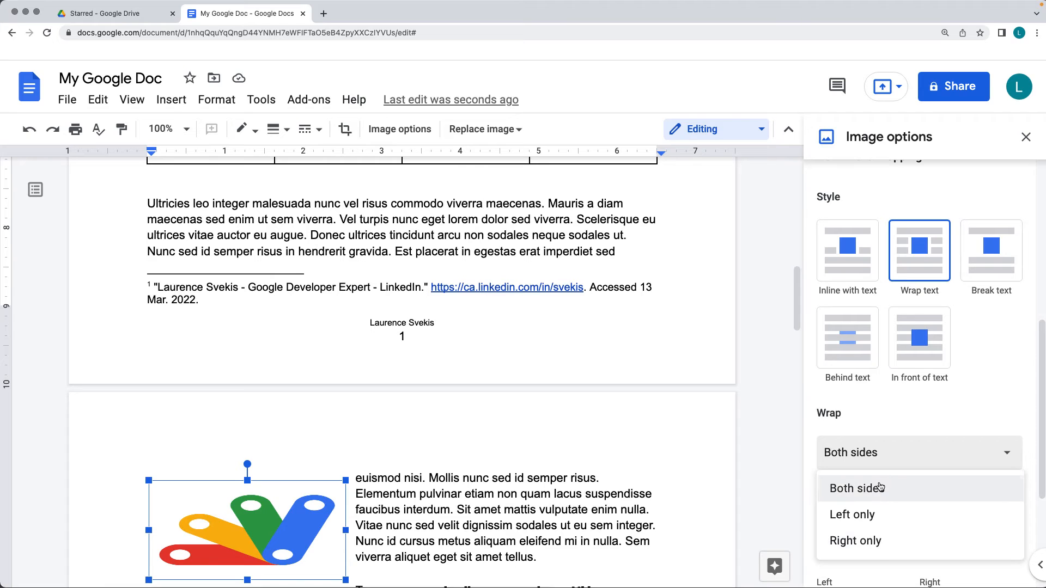
left_click(883, 512)
left_click(874, 455)
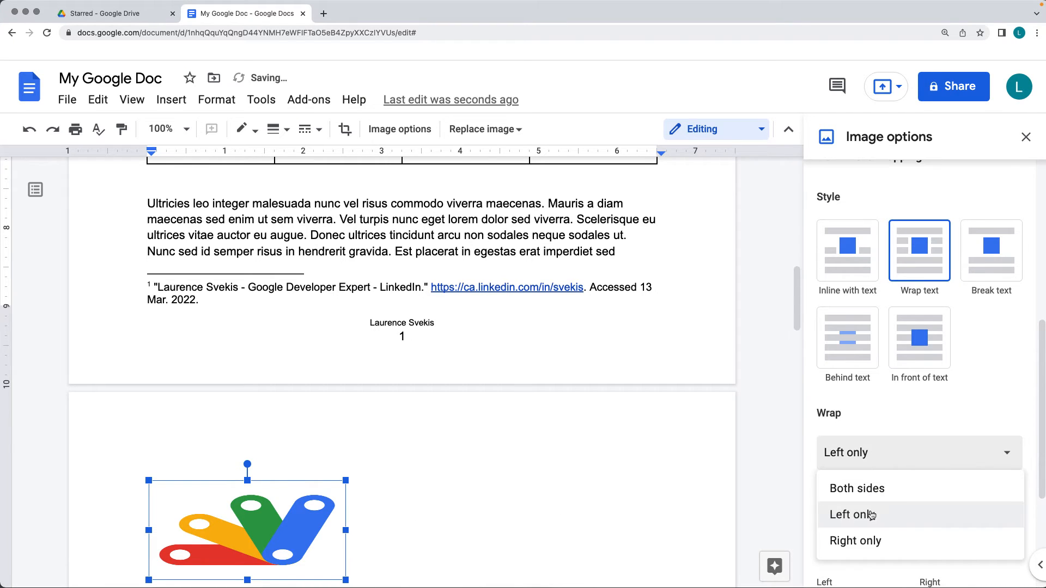
left_click(871, 540)
left_click(870, 455)
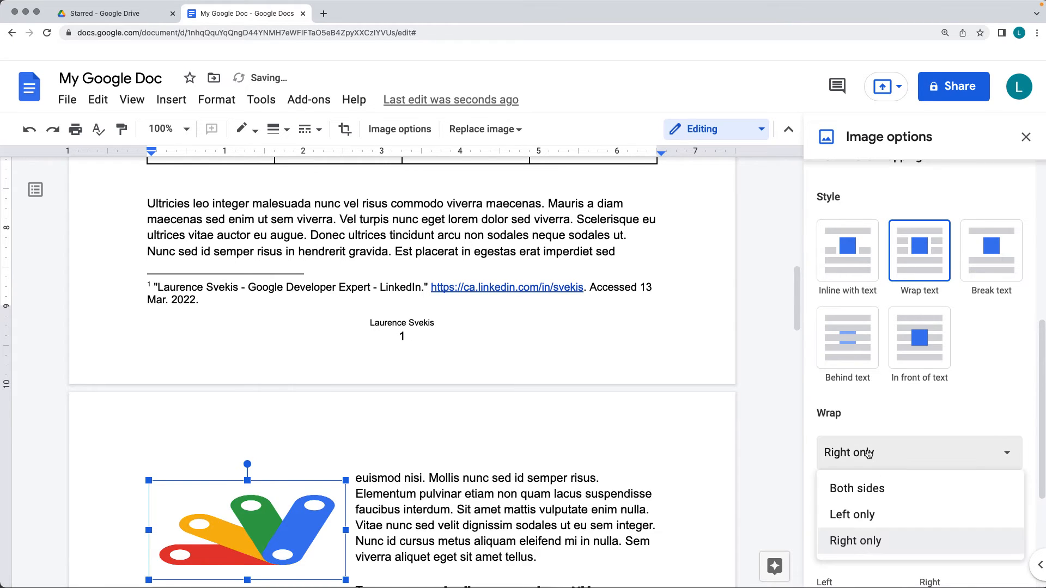
left_click(864, 489)
Set the logo's margins from text to 0.5 in at the top and 0 in on the left
scroll(883, 436, "down", 4)
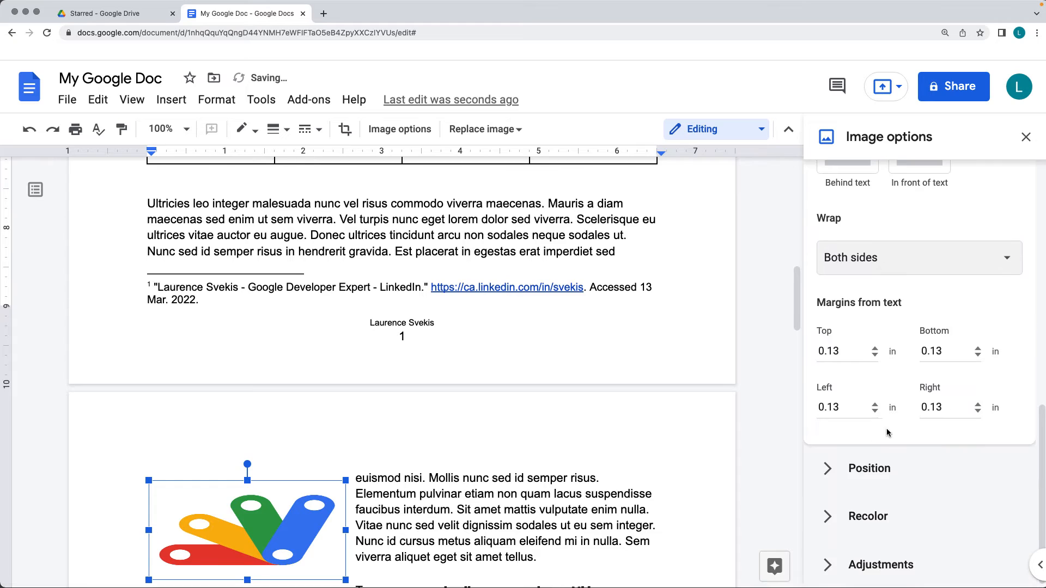
left_click(875, 350)
left_click(874, 349)
left_click(875, 349)
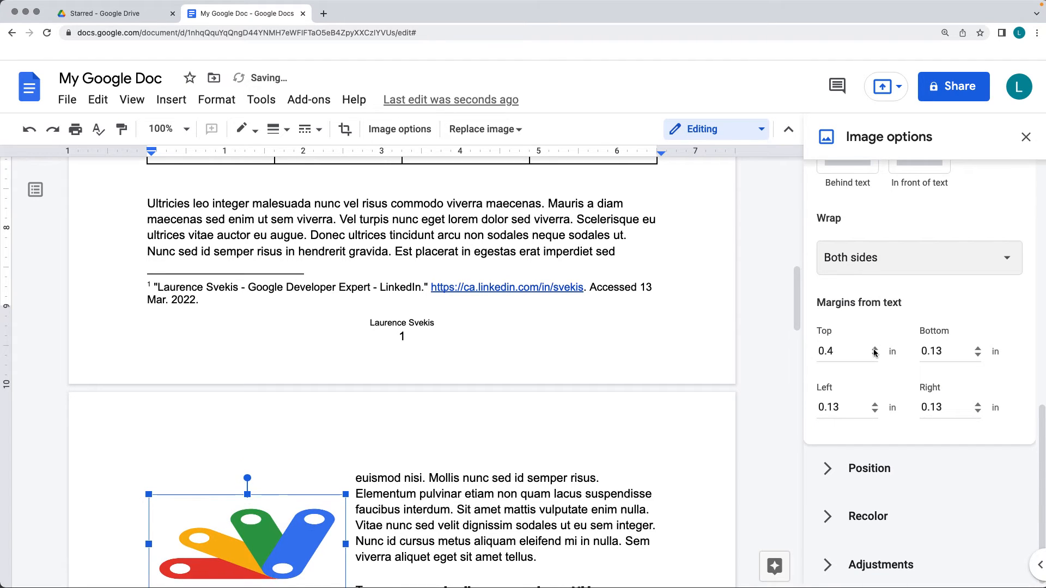
left_click(875, 349)
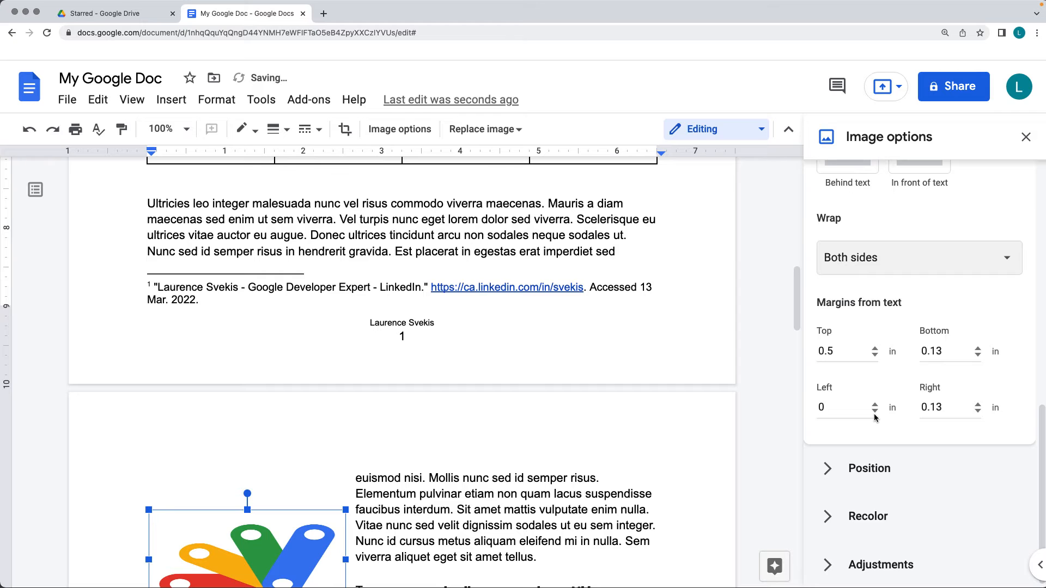
Set the logo's position to Fix position on page and check its placement in the document
scroll(774, 423, "down", 3)
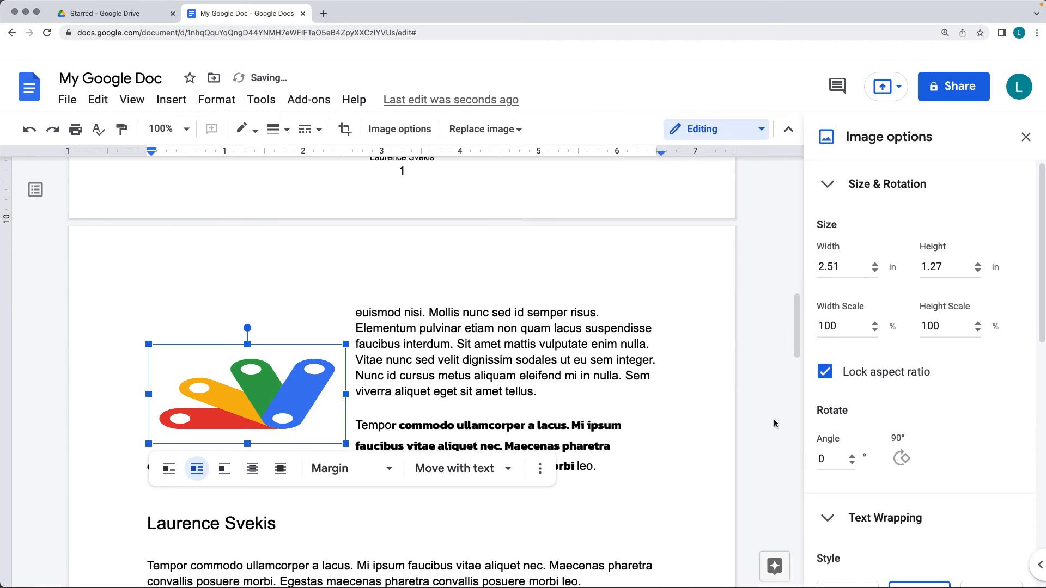
scroll(897, 439, "down", 9)
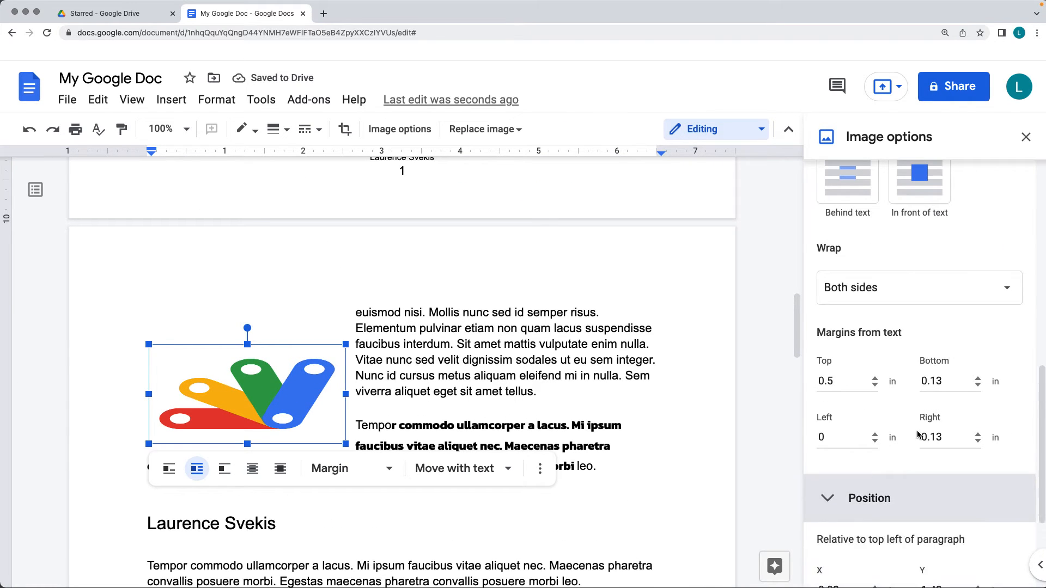
scroll(918, 434, "down", 5)
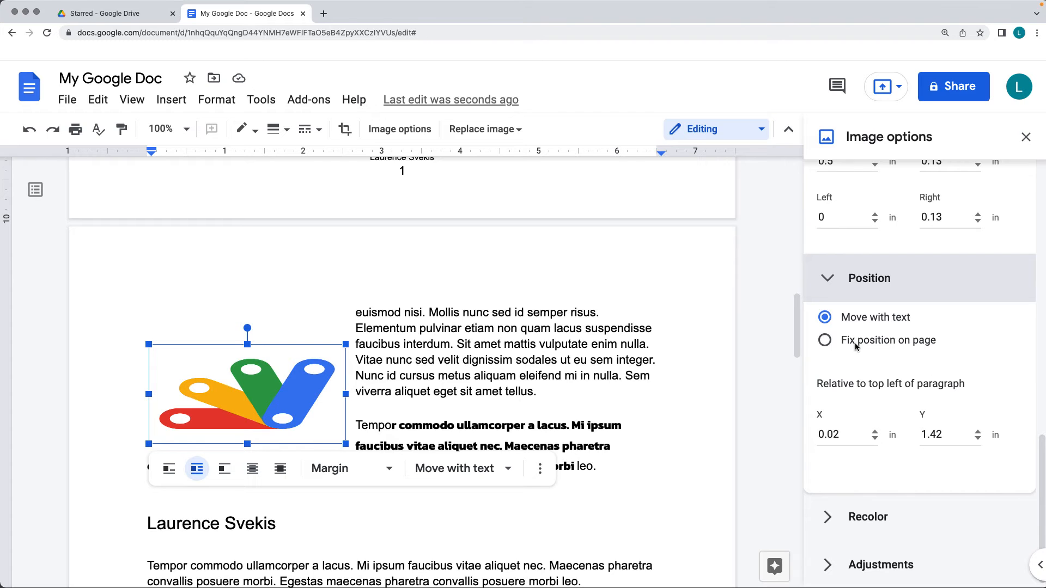
left_click(825, 340)
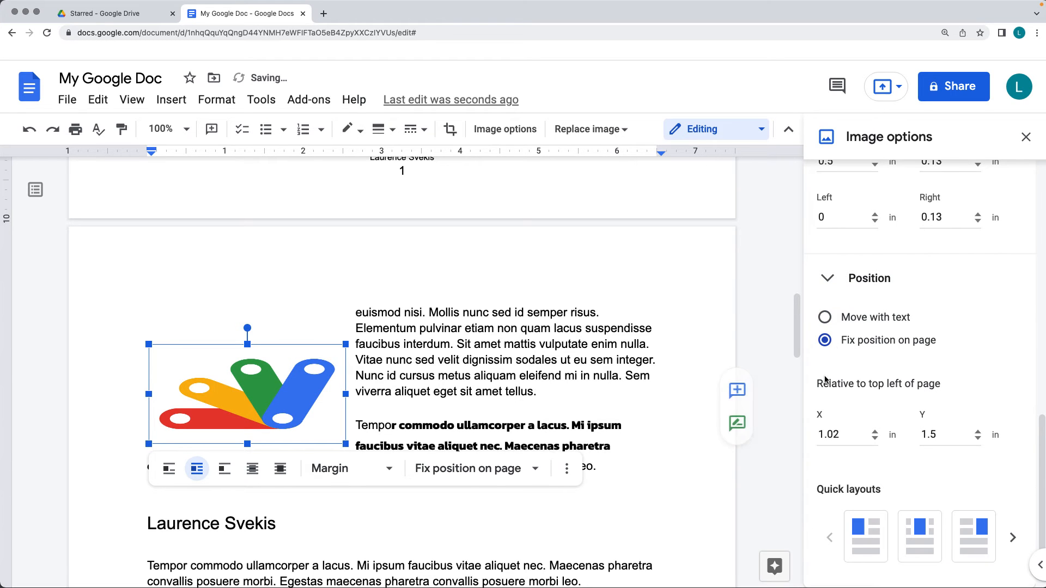
left_click(537, 392)
scroll(540, 394, "down", 5)
scroll(540, 393, "up", 15)
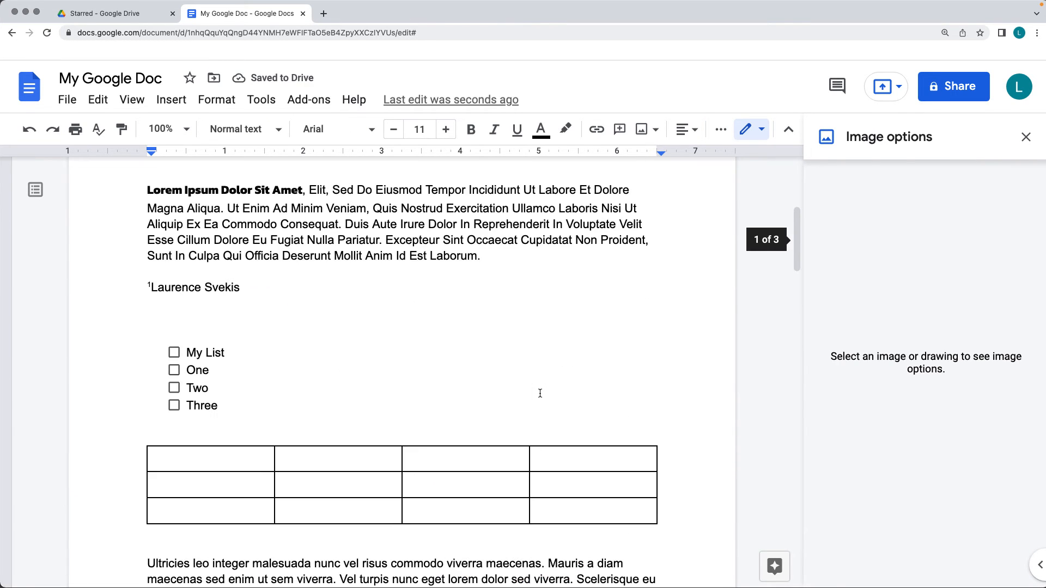
scroll(540, 393, "down", 8)
Move the logo horizontally by setting its X position relative to the page to 1.92 in
left_click(268, 388)
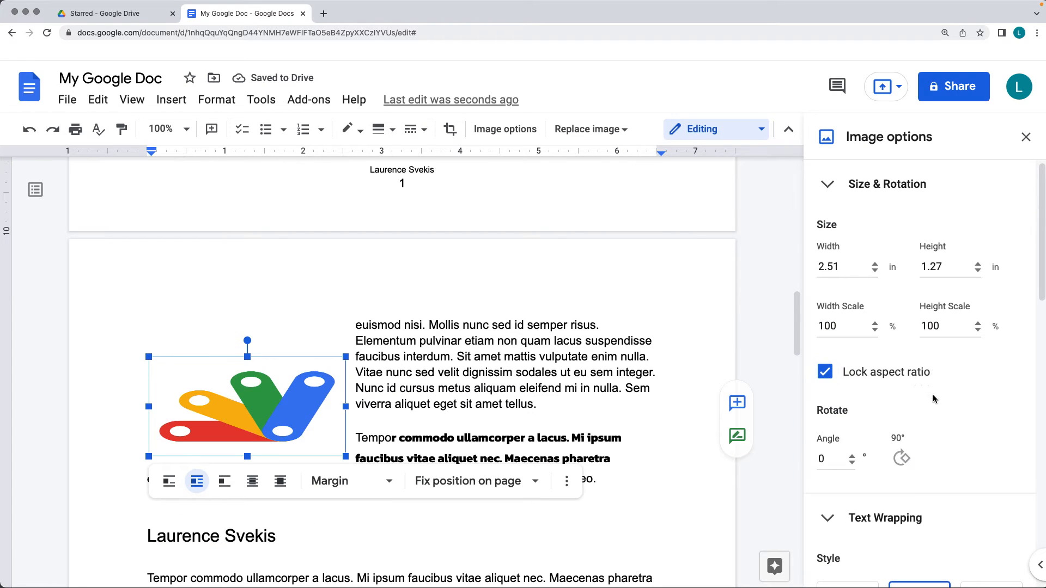
scroll(933, 396, "down", 6)
scroll(933, 401, "down", 4)
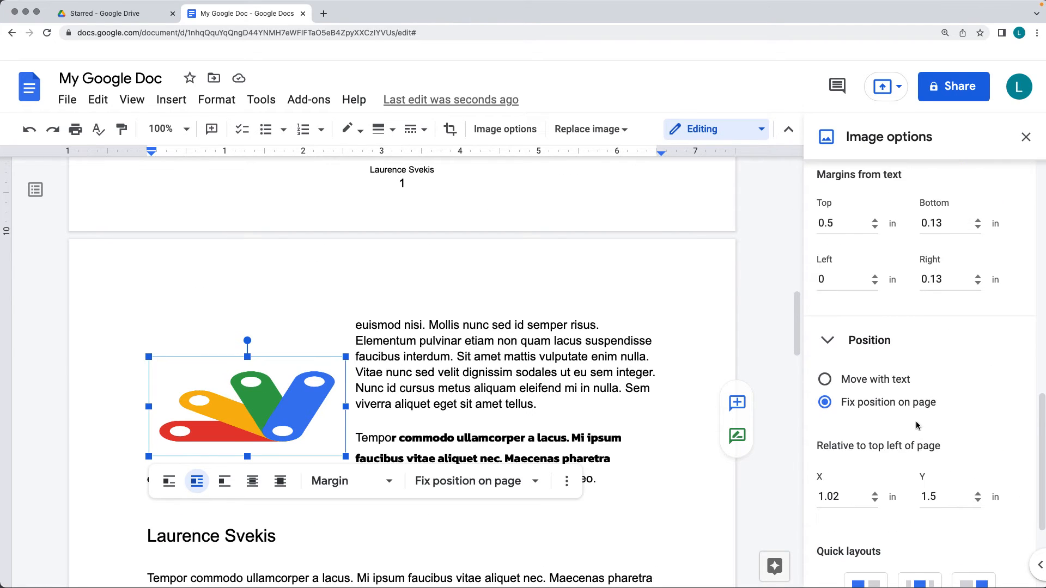
left_click(875, 498)
left_click(876, 498)
left_click(875, 498)
left_click(875, 498)
left_click(876, 498)
left_click(876, 497)
left_click(876, 497)
left_click(875, 497)
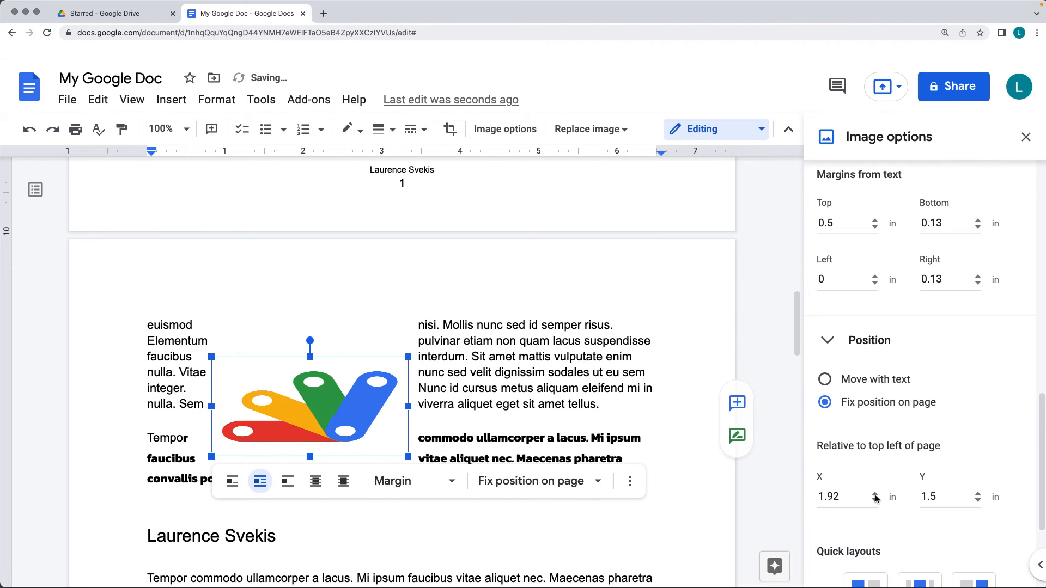
Place the logo behind the text and check how the paragraphs run over it
left_click(318, 485)
left_click(473, 369)
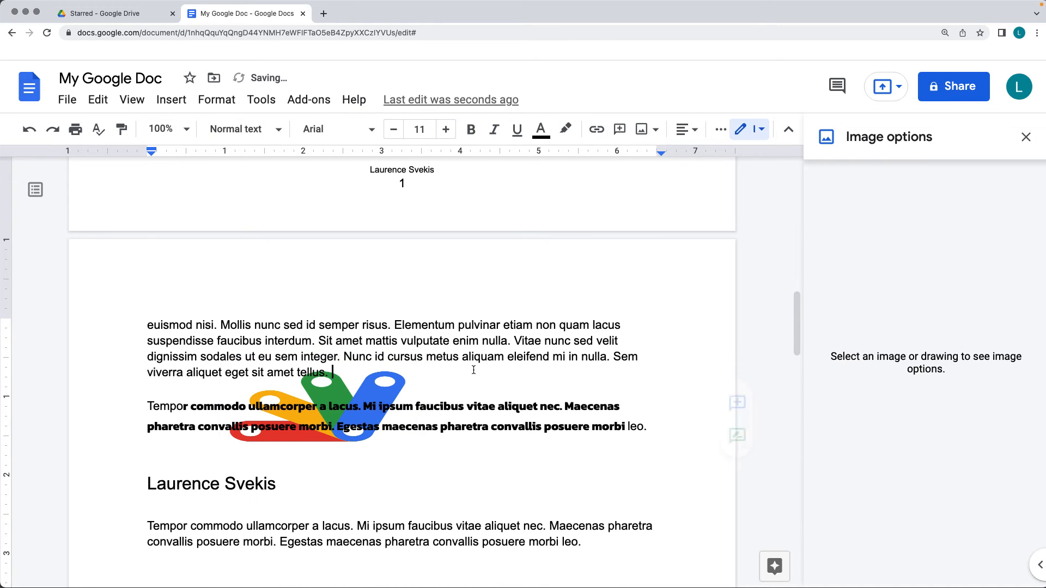
scroll(474, 369, "down", 3)
scroll(474, 369, "up", 3)
Switch the logo's position to Move with text and return it to Fix position on page
left_click(380, 365)
scroll(899, 409, "down", 4)
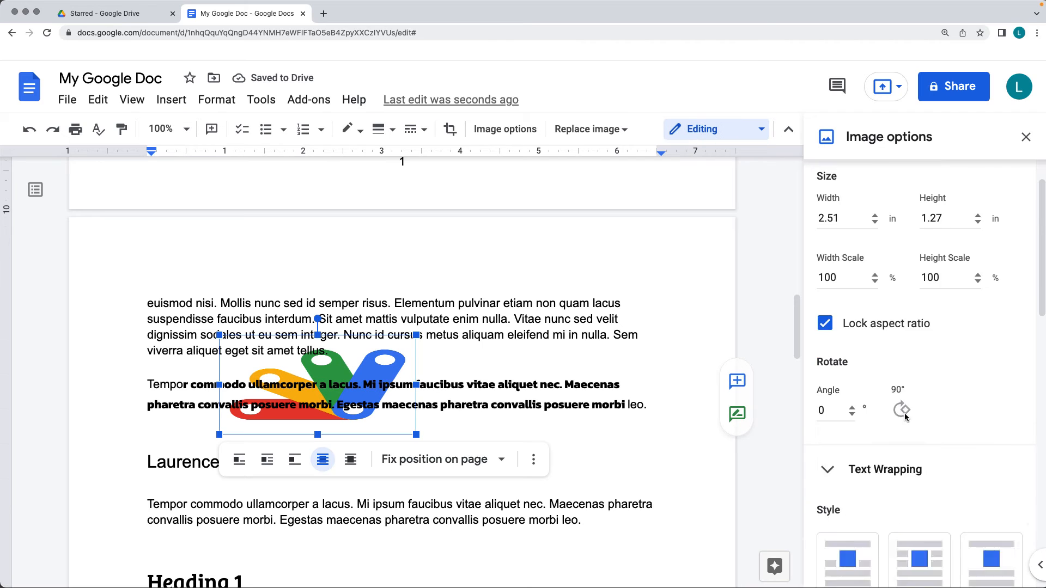
scroll(905, 417, "down", 8)
left_click(825, 315)
scroll(600, 380, "down", 4)
scroll(600, 379, "up", 6)
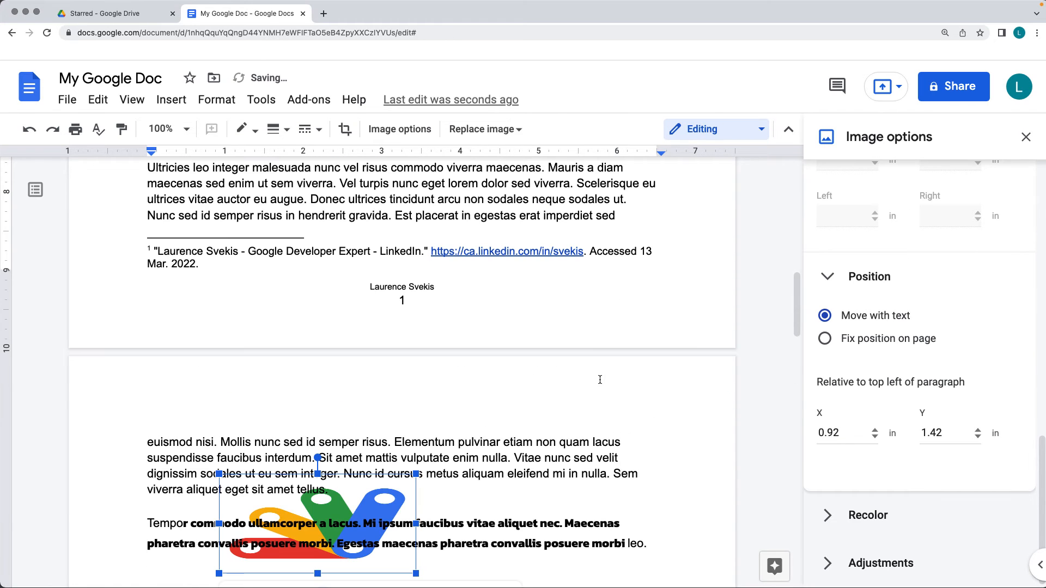
left_click(832, 339)
Expand the logo's Recolor options and collapse the Size & Rotation, Text Wrapping and Position settings
scroll(917, 365, "down", 2)
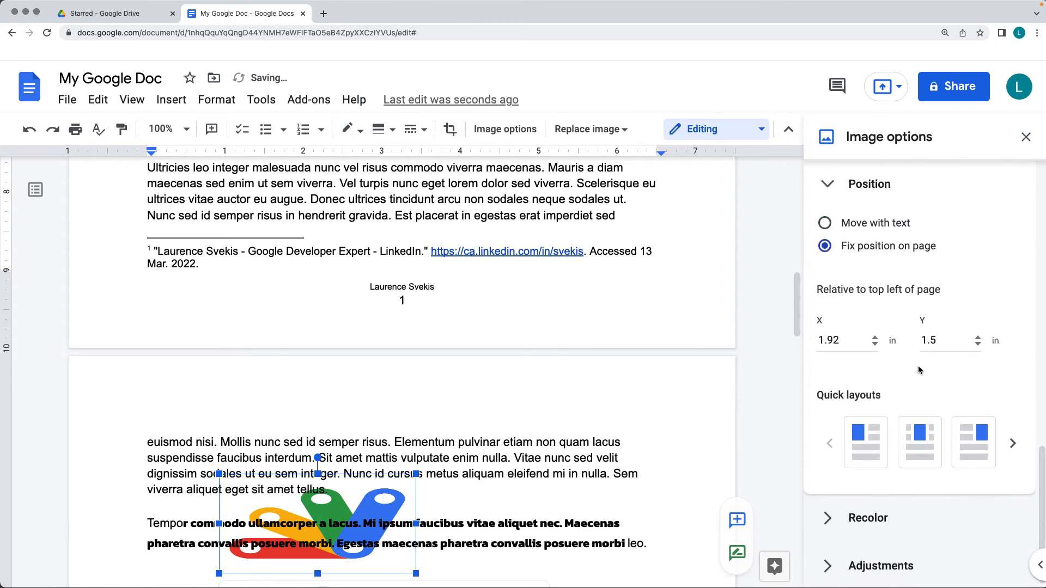
left_click(897, 515)
scroll(927, 395, "down", 2)
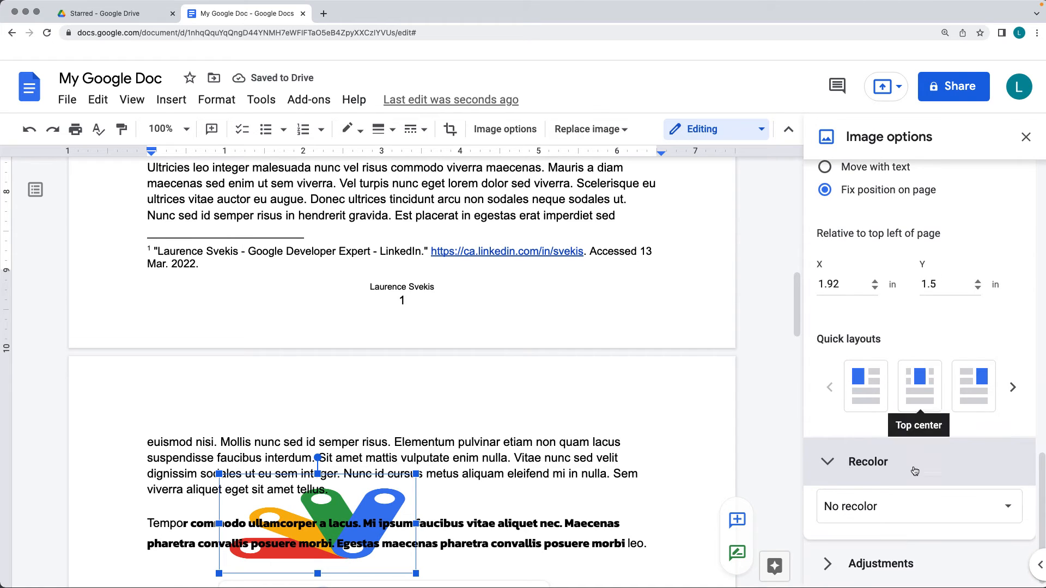
left_click(869, 512)
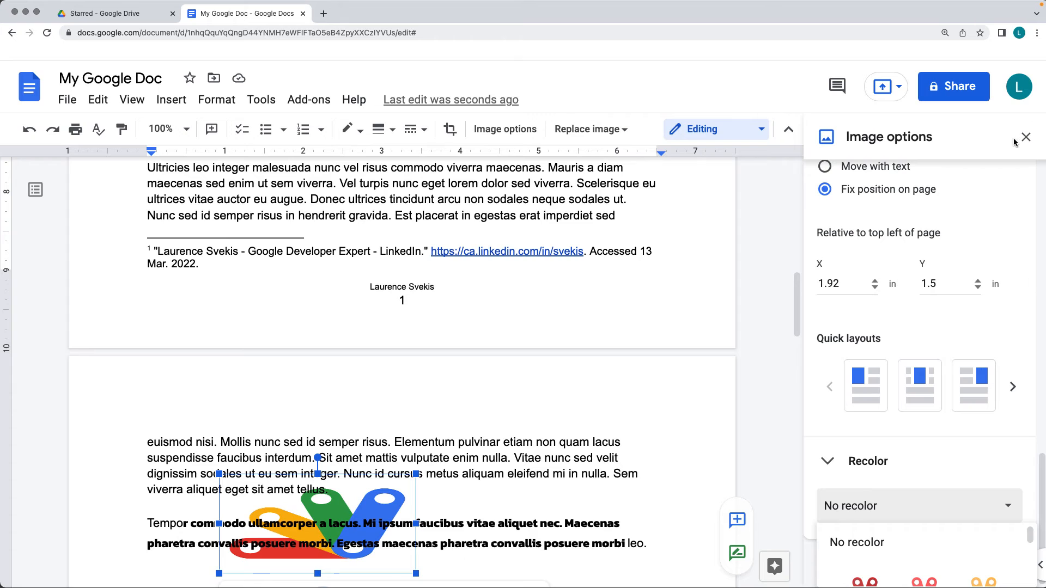
scroll(1026, 324, "up", 10)
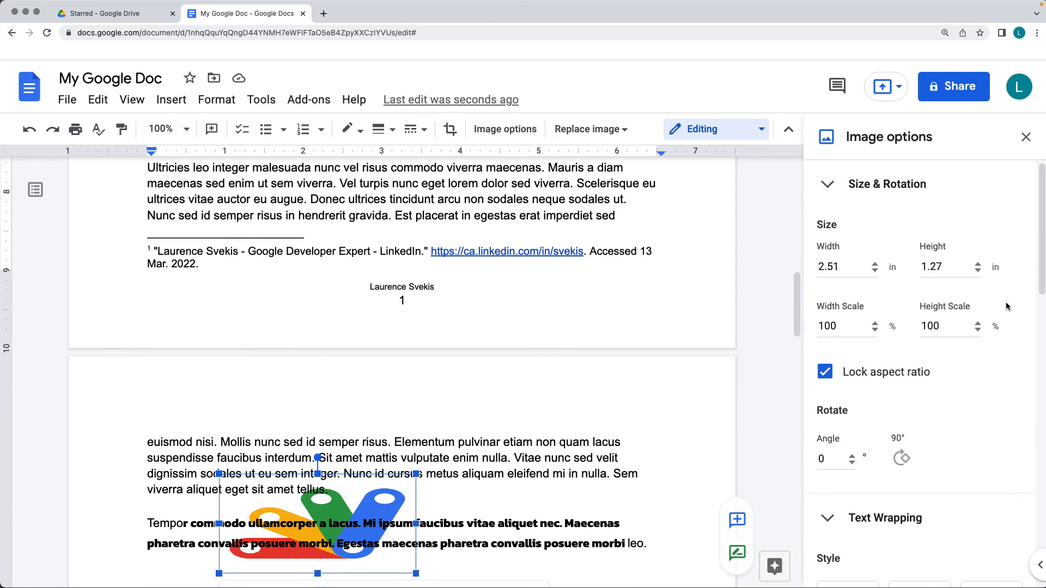
left_click(826, 192)
left_click(826, 235)
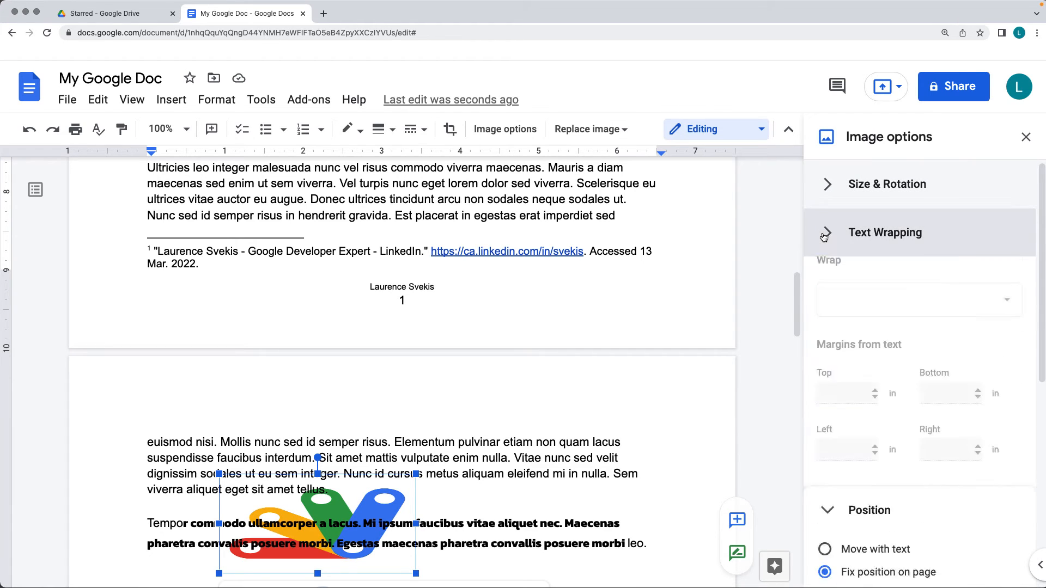
left_click(832, 272)
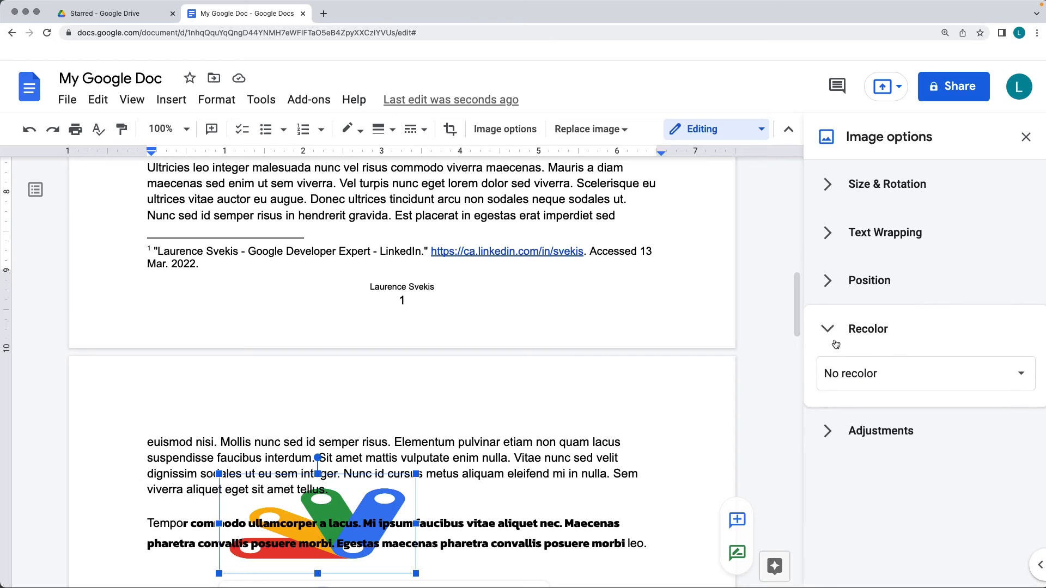
Try the Dark 10 and Light 7 recolor presets on the logo and set it to Light 8
left_click(861, 374)
scroll(959, 425, "down", 5)
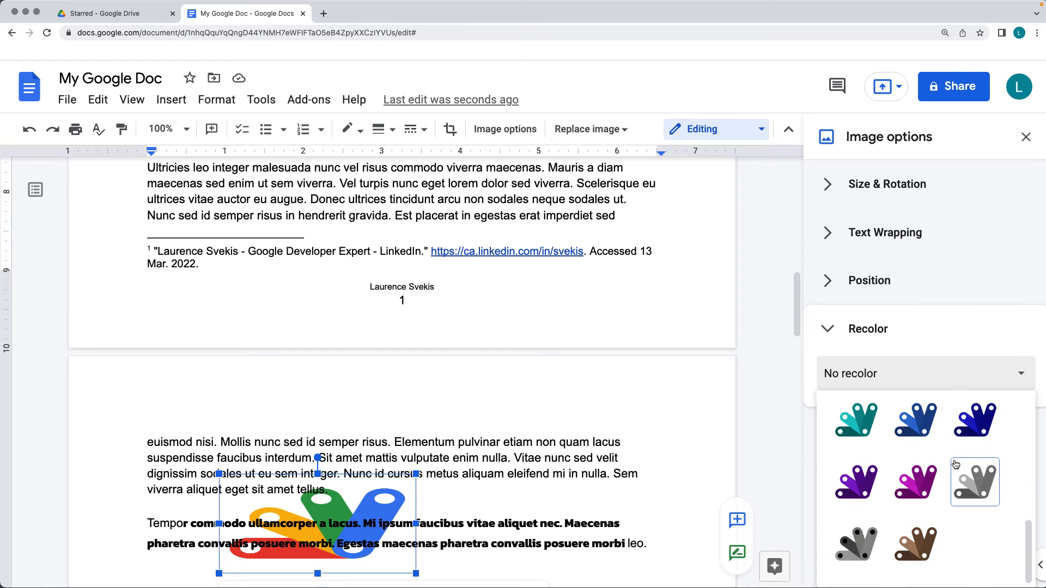
left_click(915, 487)
left_click(883, 374)
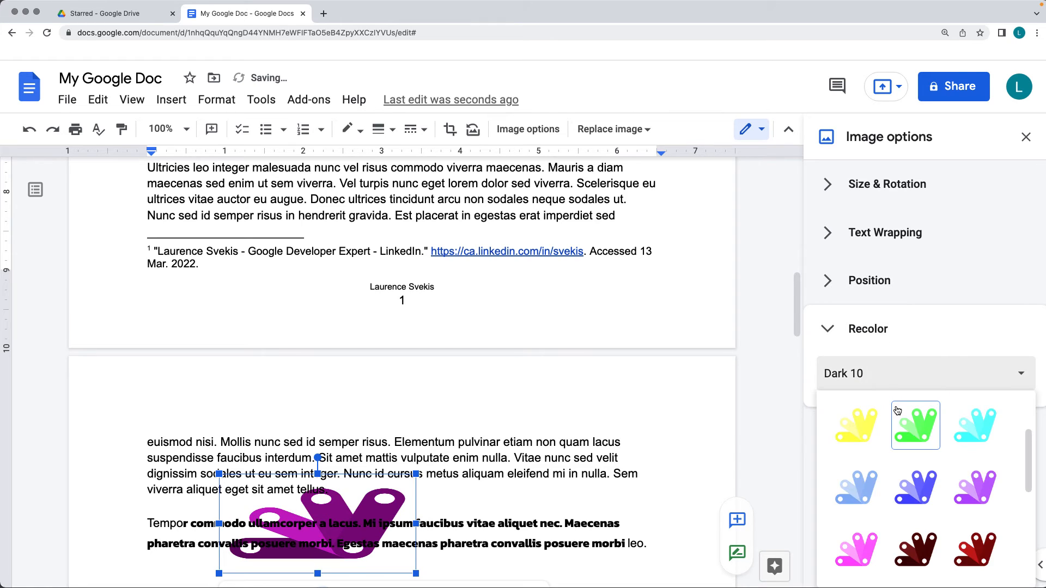
left_click(847, 476)
left_click(896, 384)
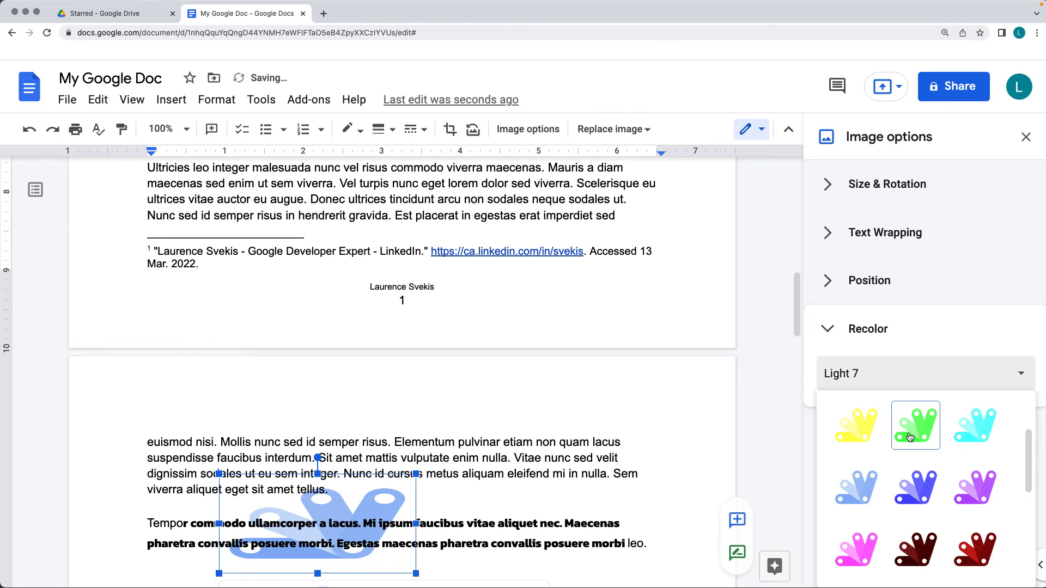
left_click(915, 486)
scroll(396, 396, "down", 9)
scroll(396, 395, "up", 3)
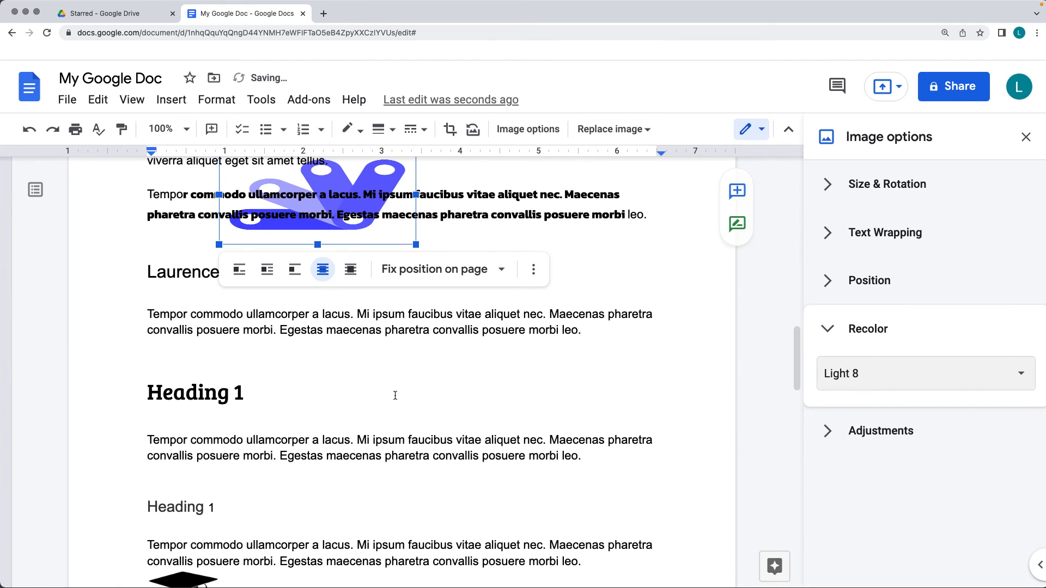
Adjust the logo with slightly more transparency, lower brightness and much higher contrast, and deselect it
left_click(868, 430)
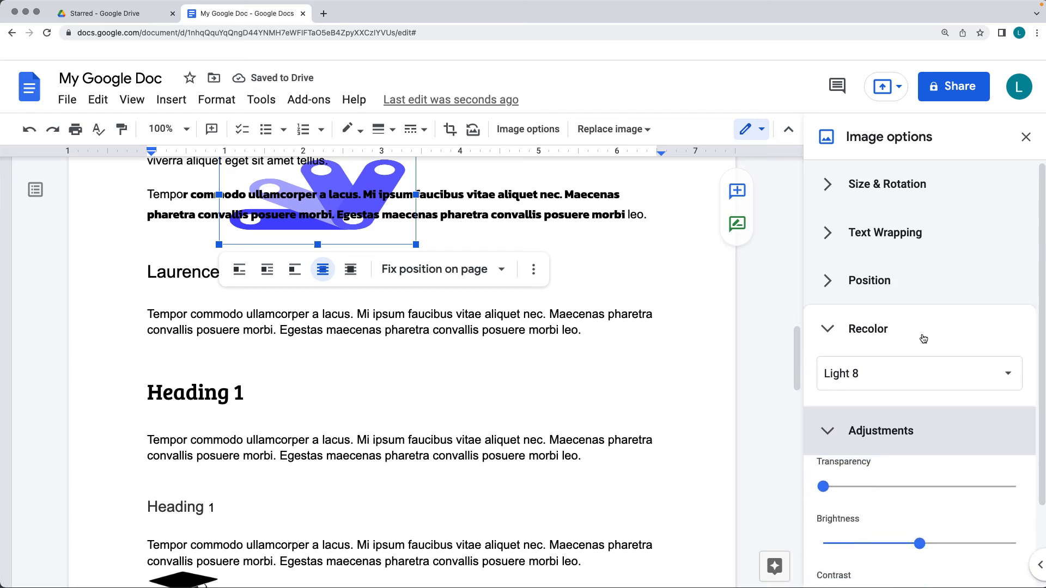
left_click_drag(824, 390, 862, 390)
left_click_drag(919, 447, 871, 446)
left_click_drag(920, 504, 1000, 504)
left_click(479, 424)
scroll(276, 423, "down", 9)
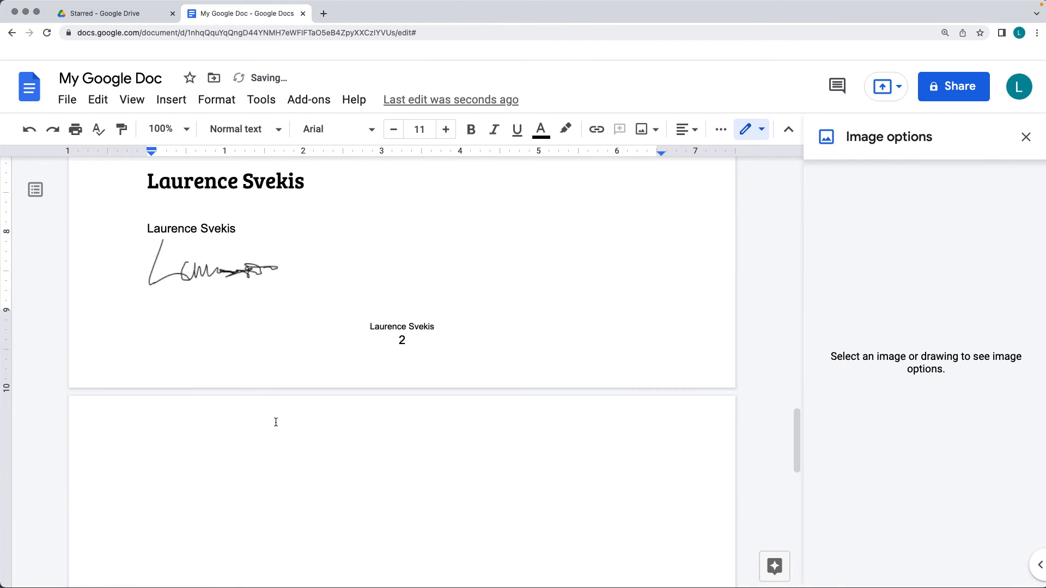
scroll(526, 334, "up", 4)
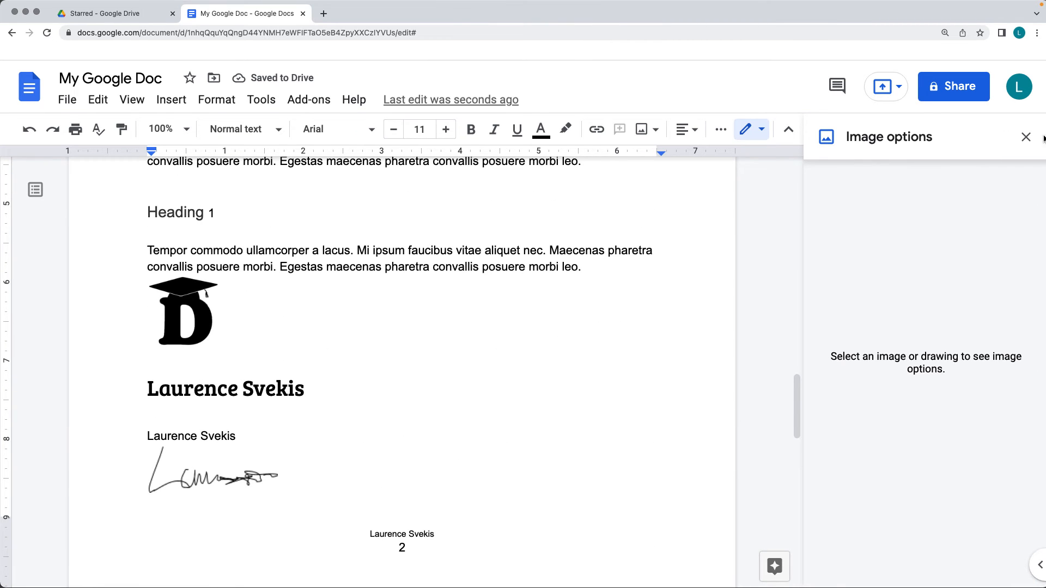
Close the image options and try the By URL and Camera sources for inserting an image, cancelling the URL prompt
left_click(1026, 137)
left_click(174, 99)
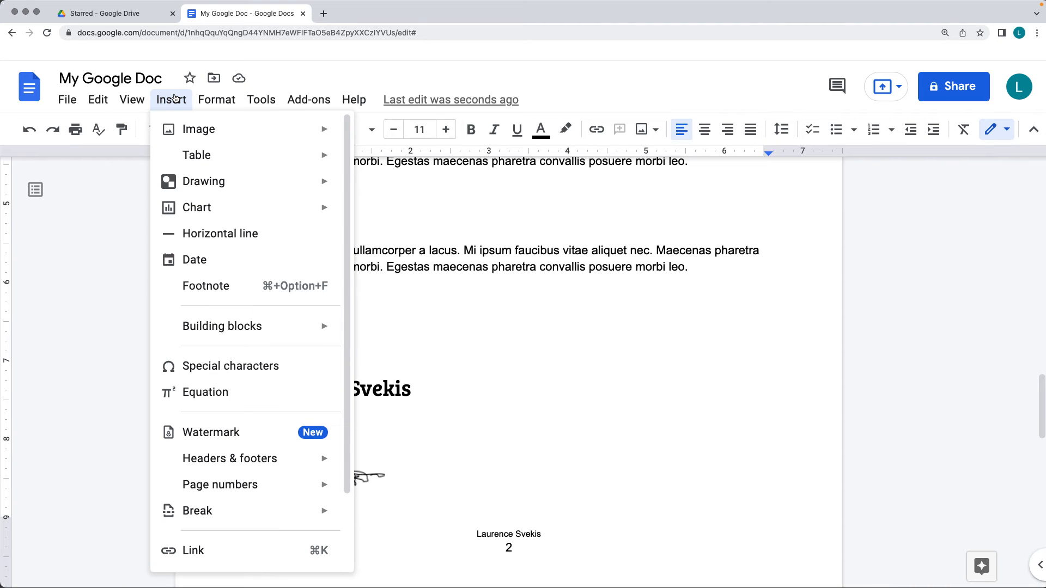
mouse_move(218, 129)
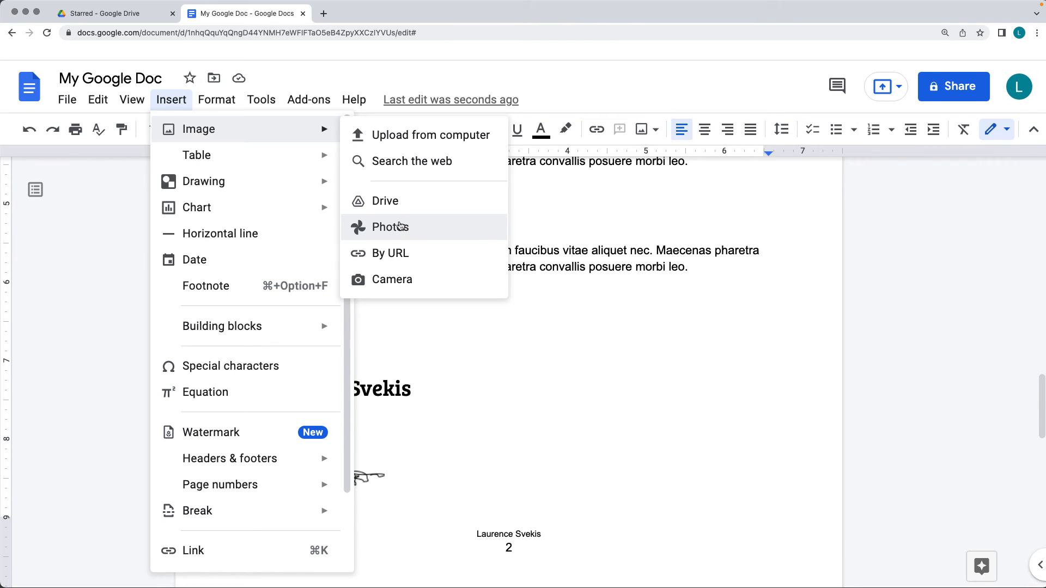
left_click(388, 263)
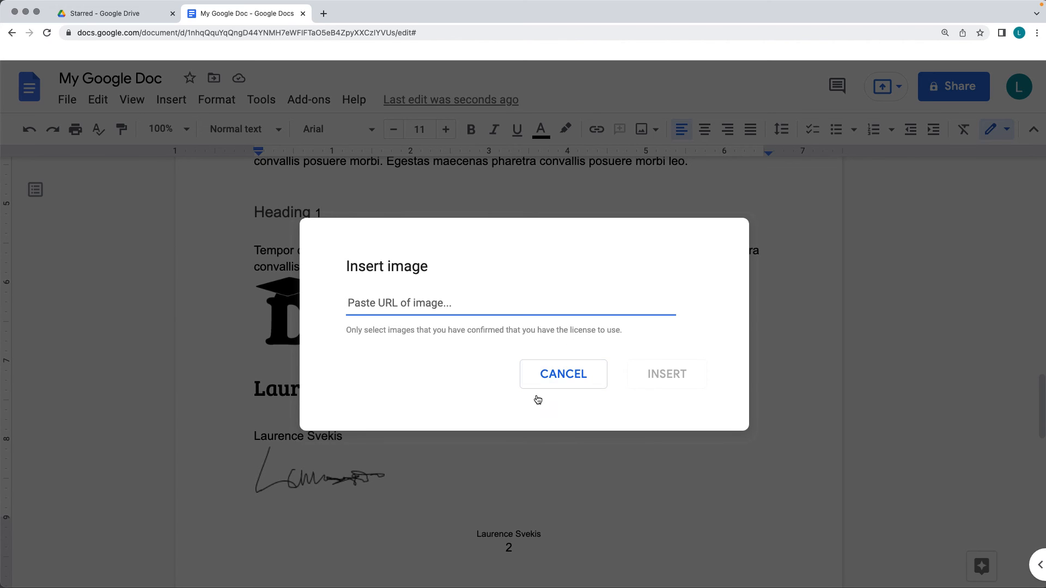
left_click(571, 376)
left_click(177, 104)
mouse_move(305, 129)
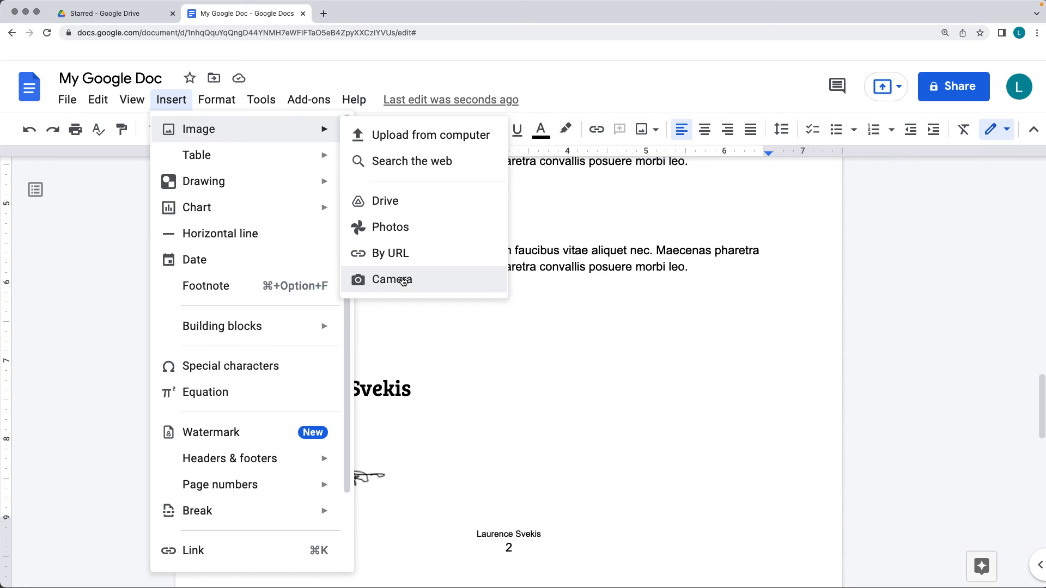
left_click(402, 280)
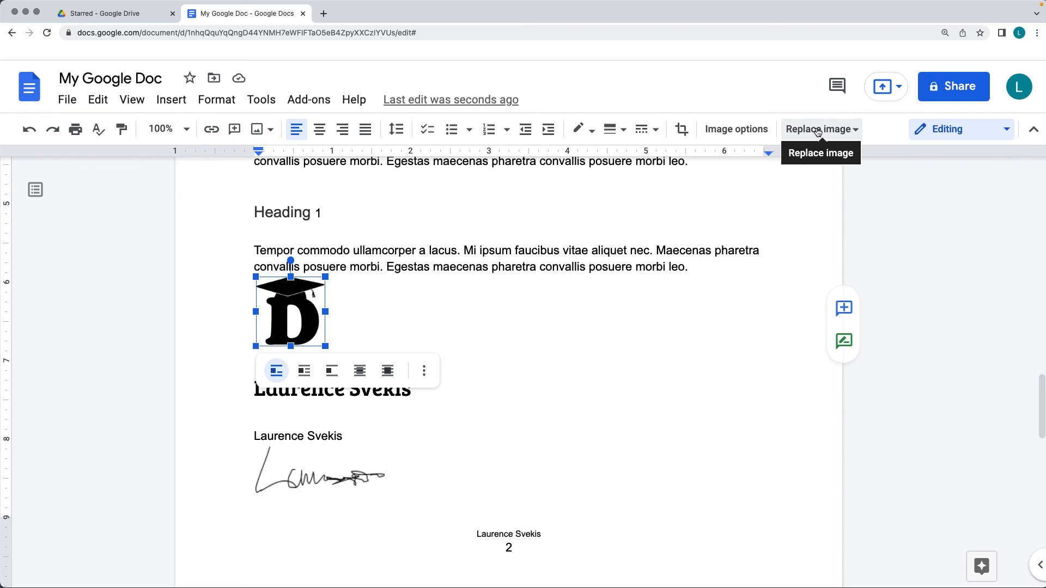
Replace the graduation-cap D logo with the first yellow JS image from a web search for "javascript" and deselect it
left_click(740, 132)
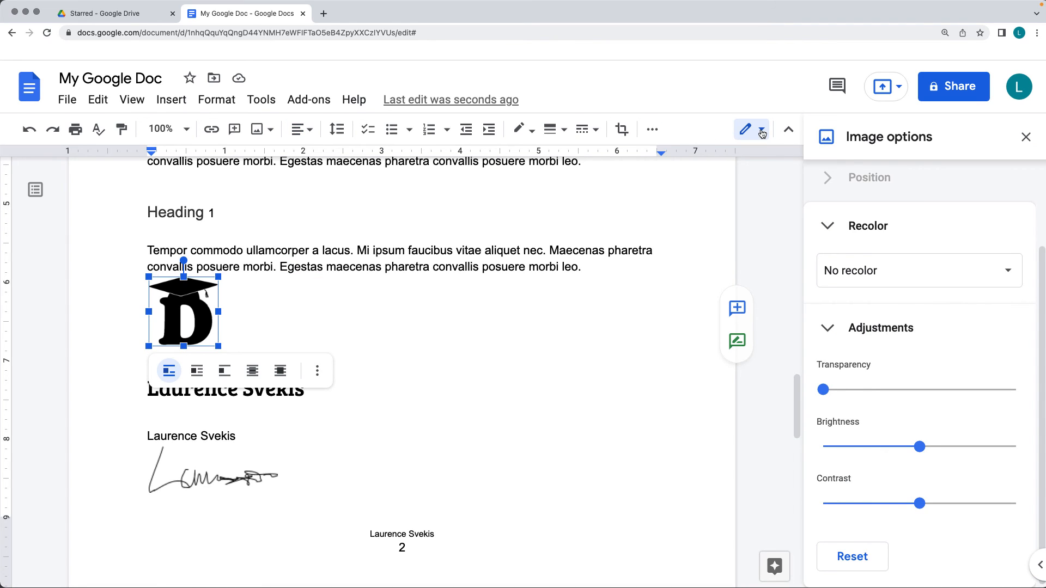
left_click(761, 131)
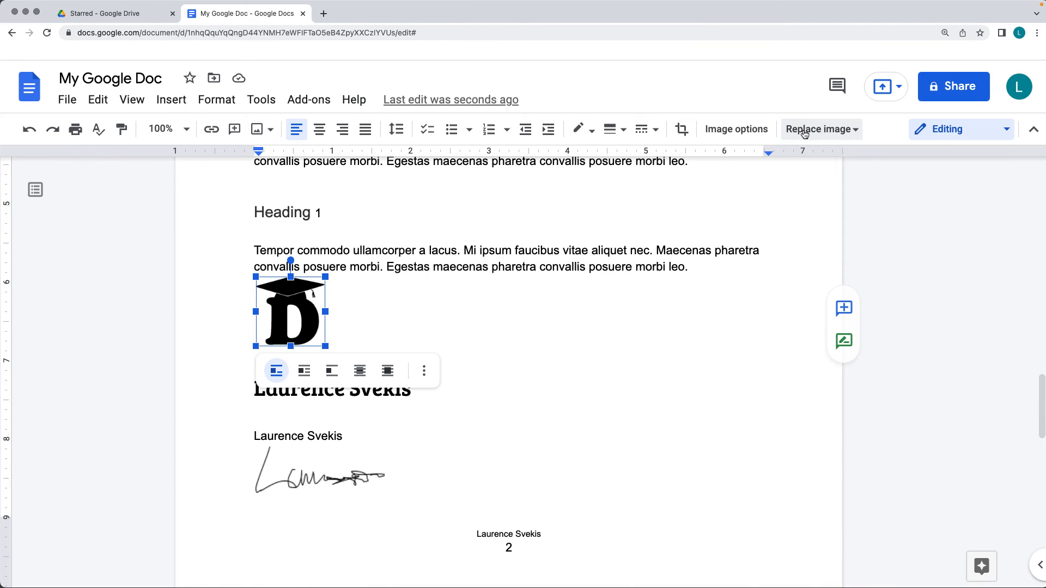
left_click(805, 134)
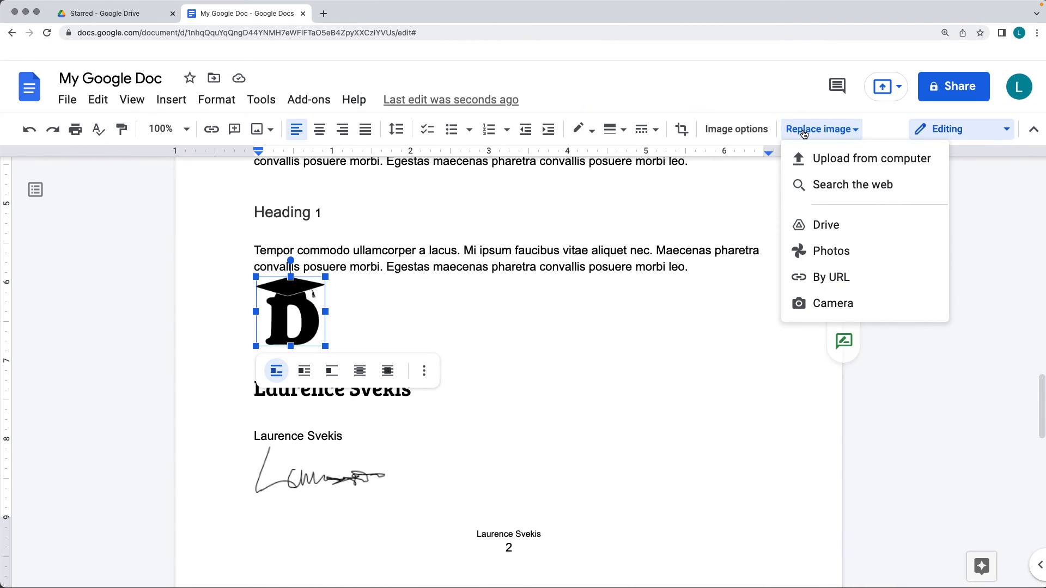
left_click(832, 186)
type("javascript")
key("Return")
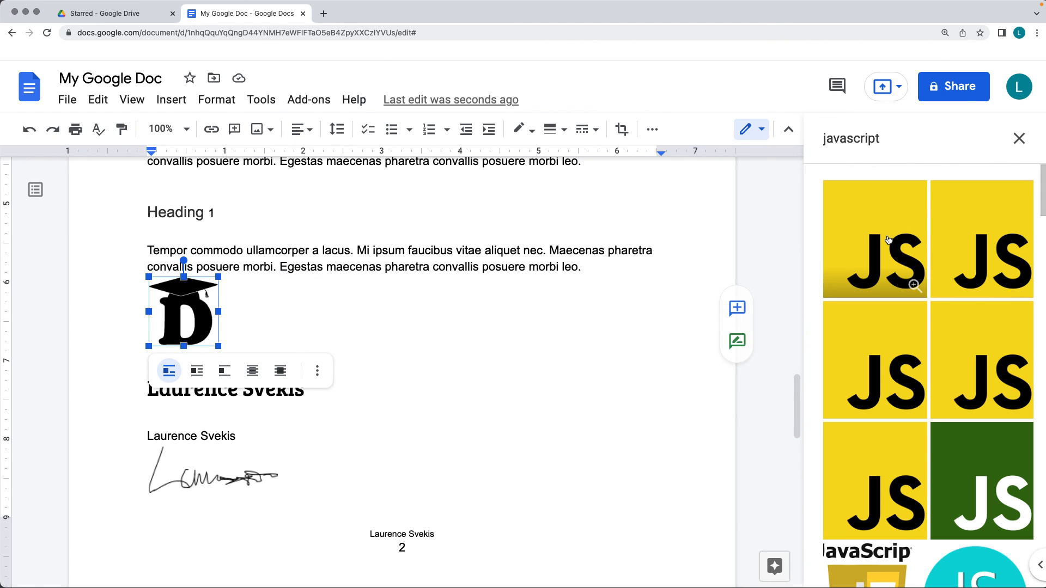
left_click(889, 239)
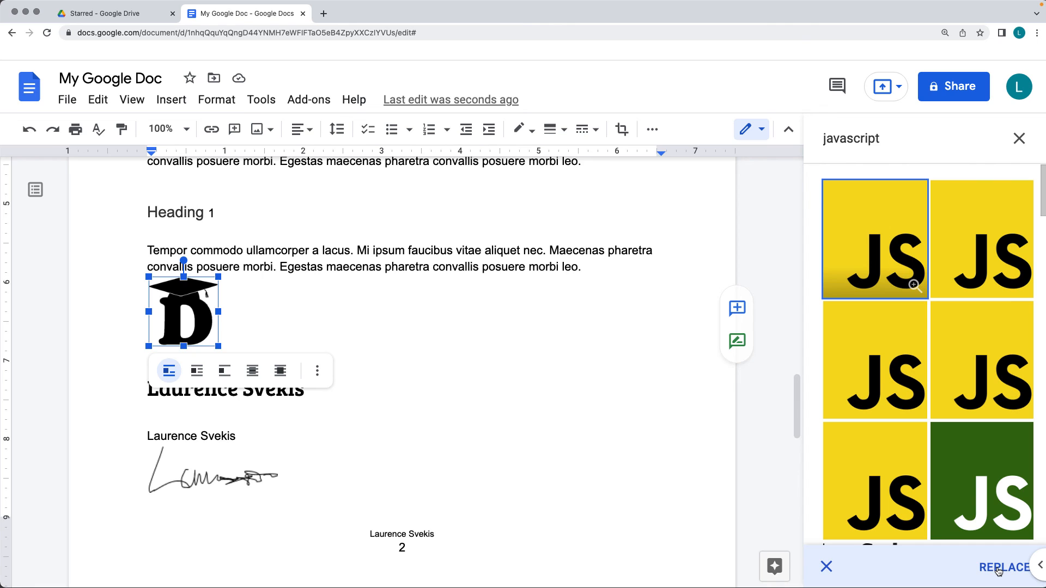
left_click(998, 569)
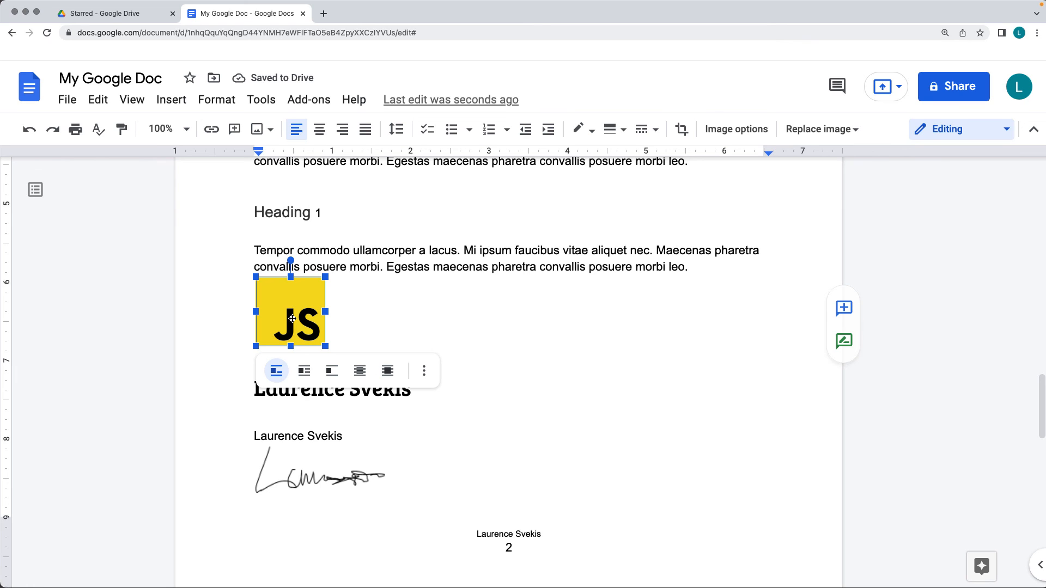
left_click(349, 307)
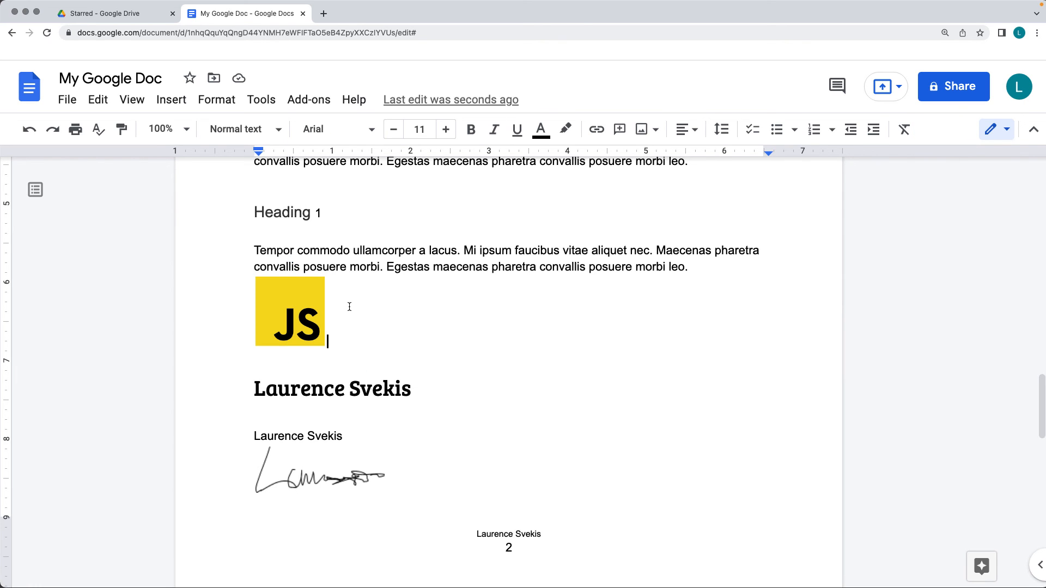
Try the Light 8 recolor preset on the JS image and set its recolor to Dark 4
left_click(309, 311)
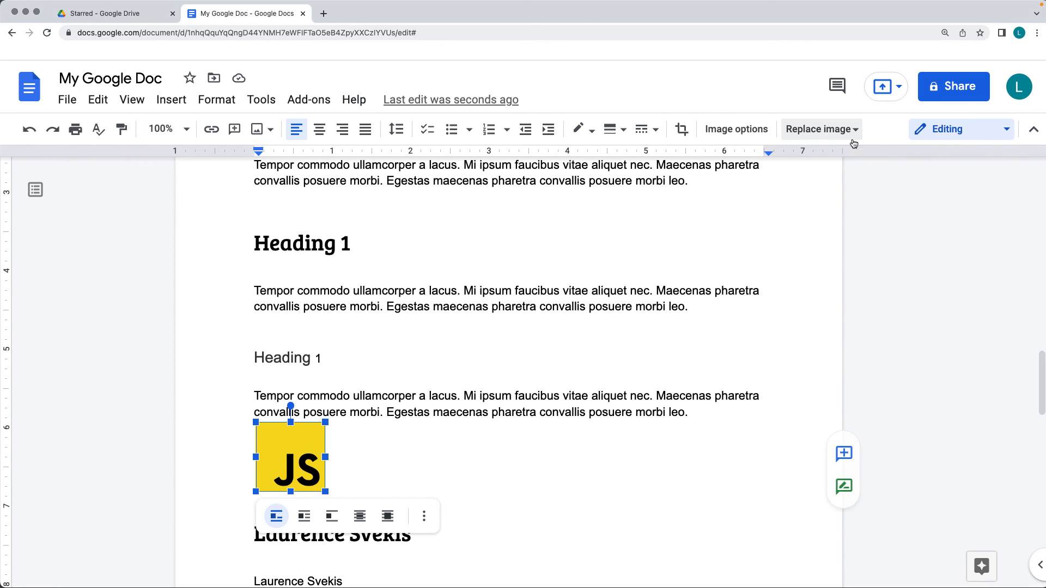
left_click(729, 131)
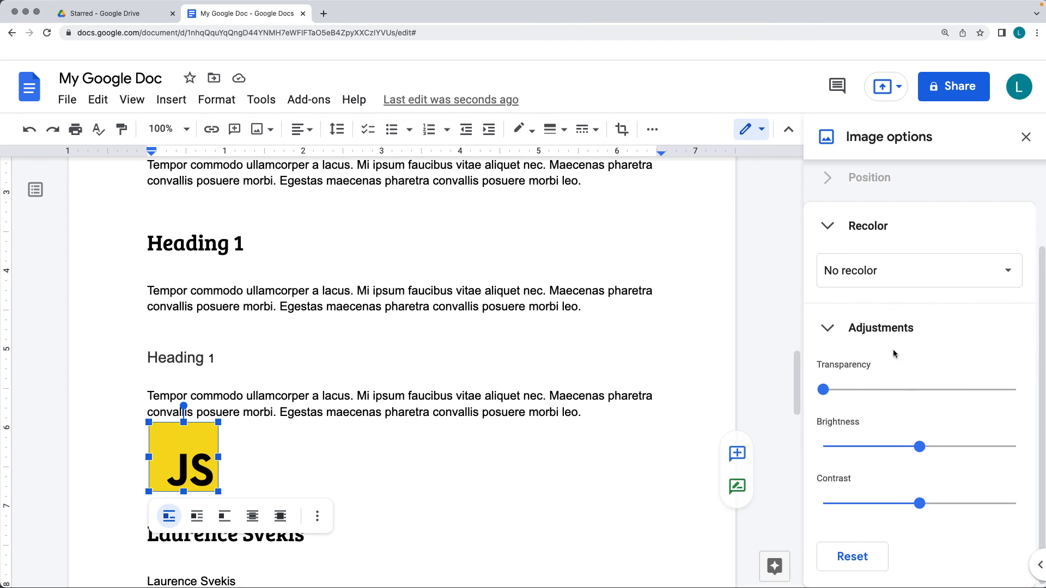
left_click(871, 271)
left_click(915, 384)
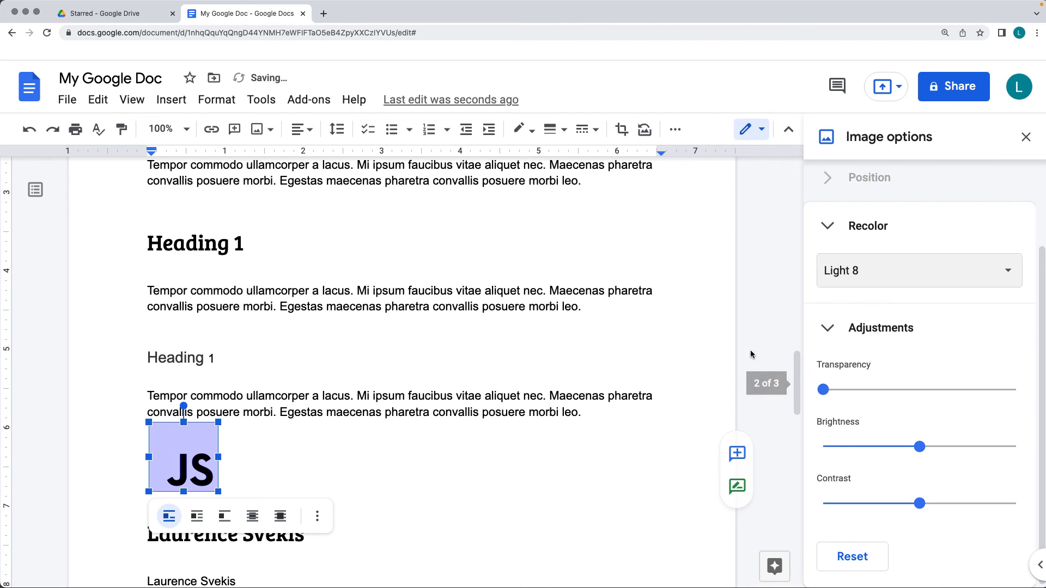
left_click(880, 281)
left_click(916, 509)
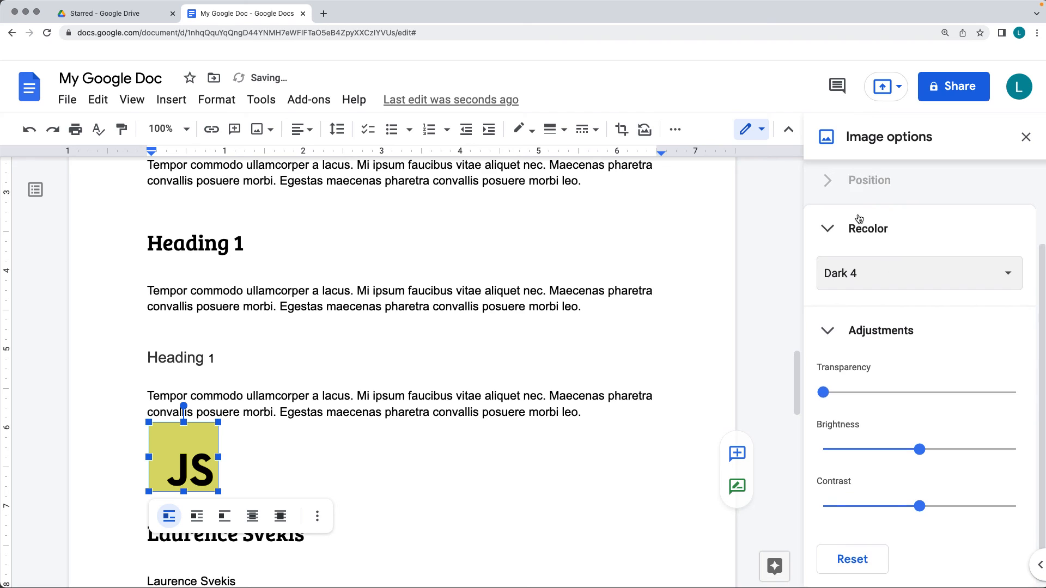
scroll(881, 252, "up", 2)
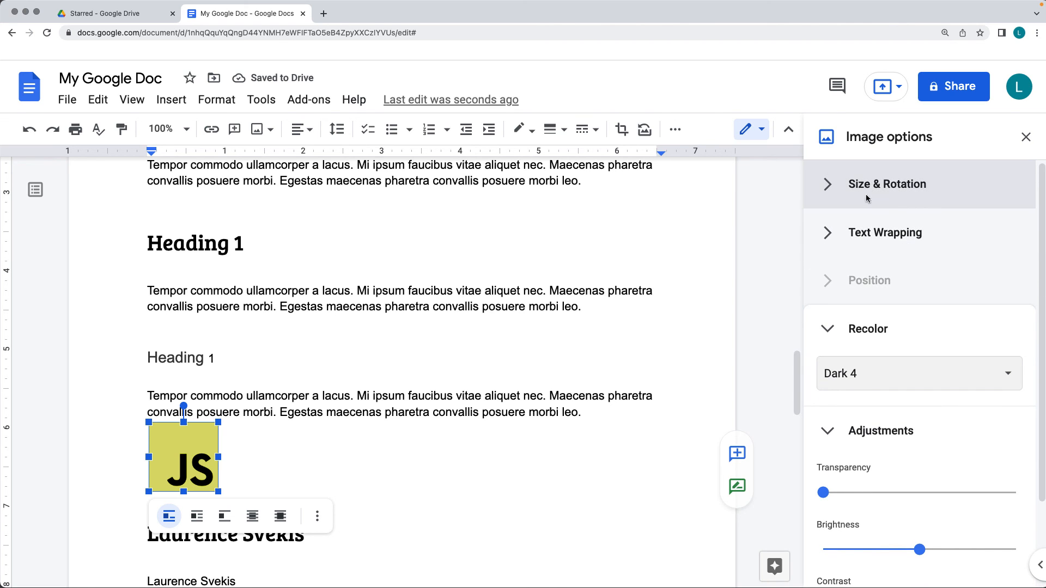